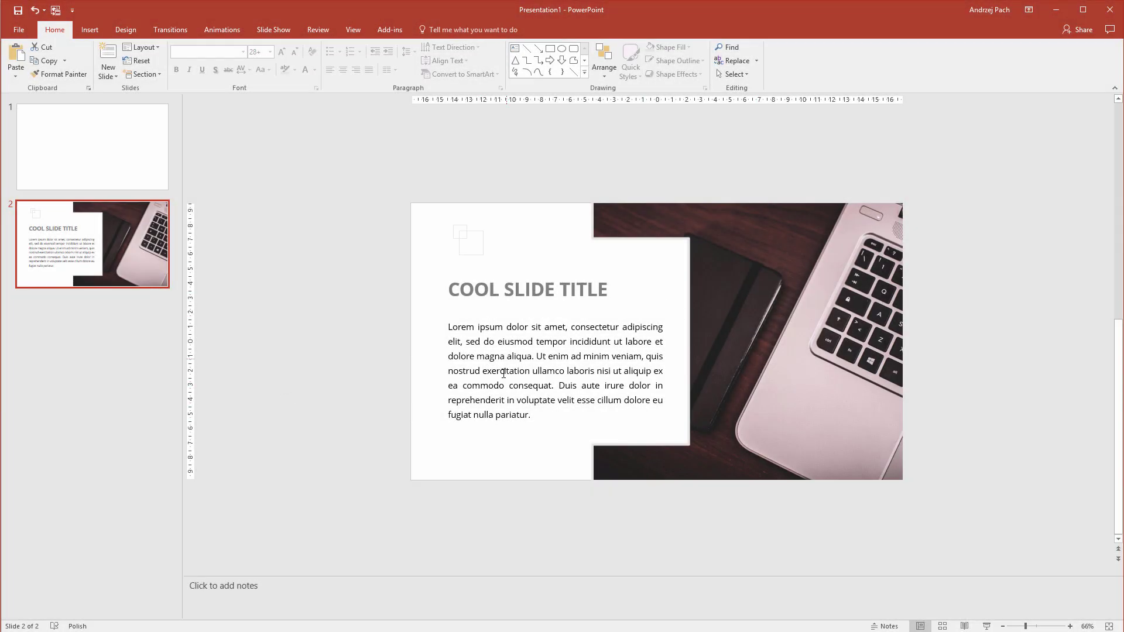
Step: Replace the slide's photo by dropping PC notebook.jpg from Explorer into the picture placeholder
left_click(767, 299)
key("Delete")
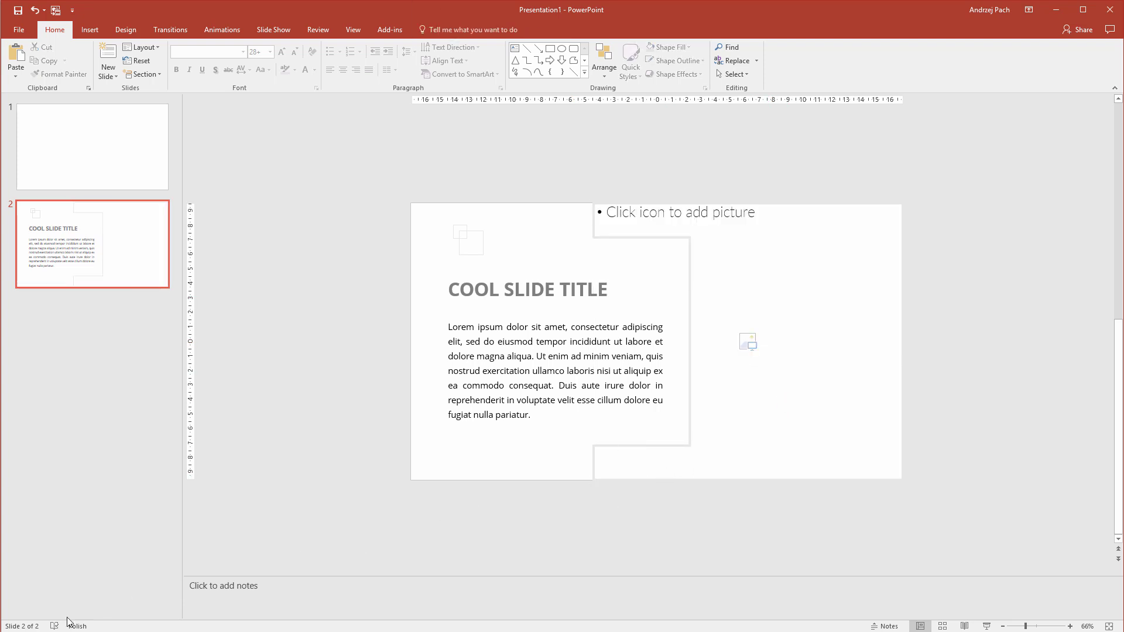
key("alt+Tab")
left_click_drag(194, 284, 841, 296)
left_click(818, 571)
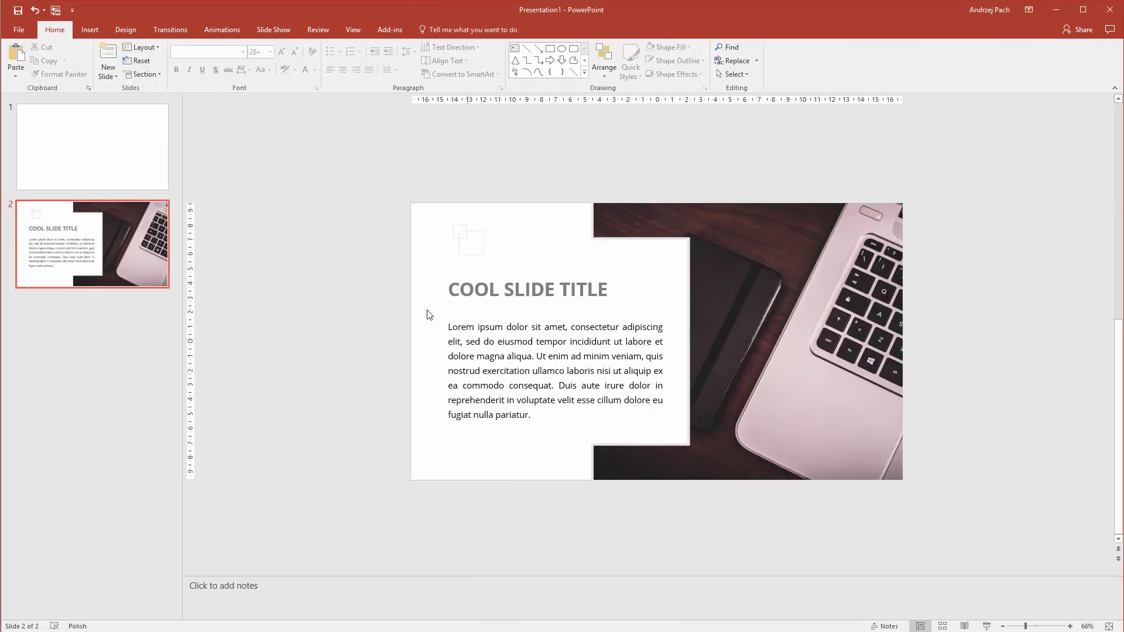
Step: Add a new slide with the notched layout and try its title and body placeholders
right_click(86, 332)
left_click(127, 384)
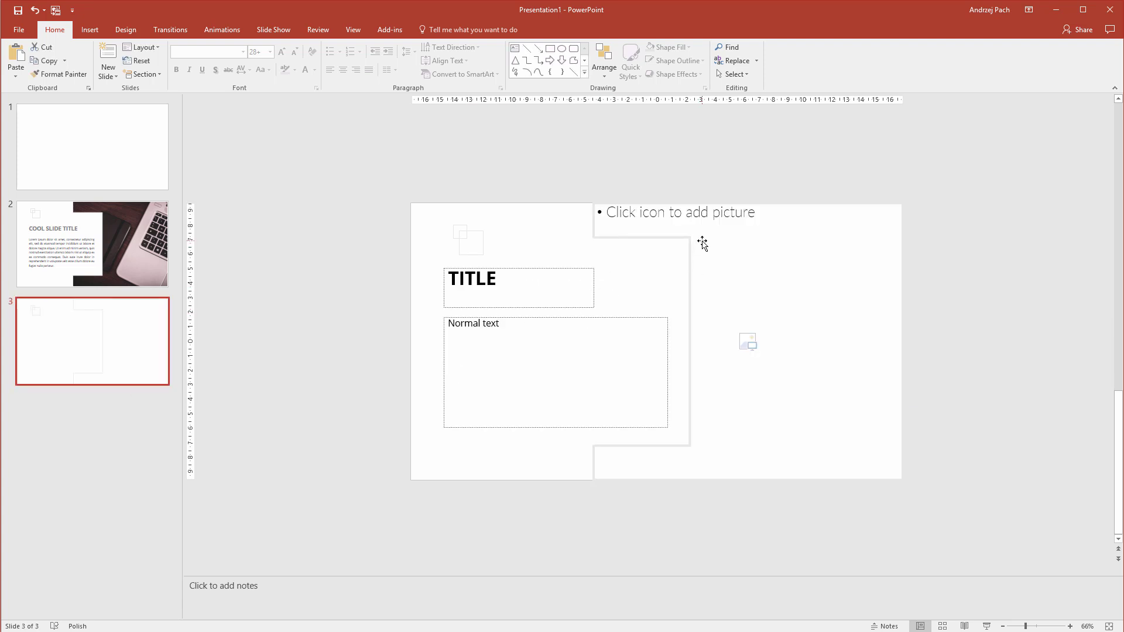
left_click(514, 296)
left_click(504, 351)
left_click(470, 248)
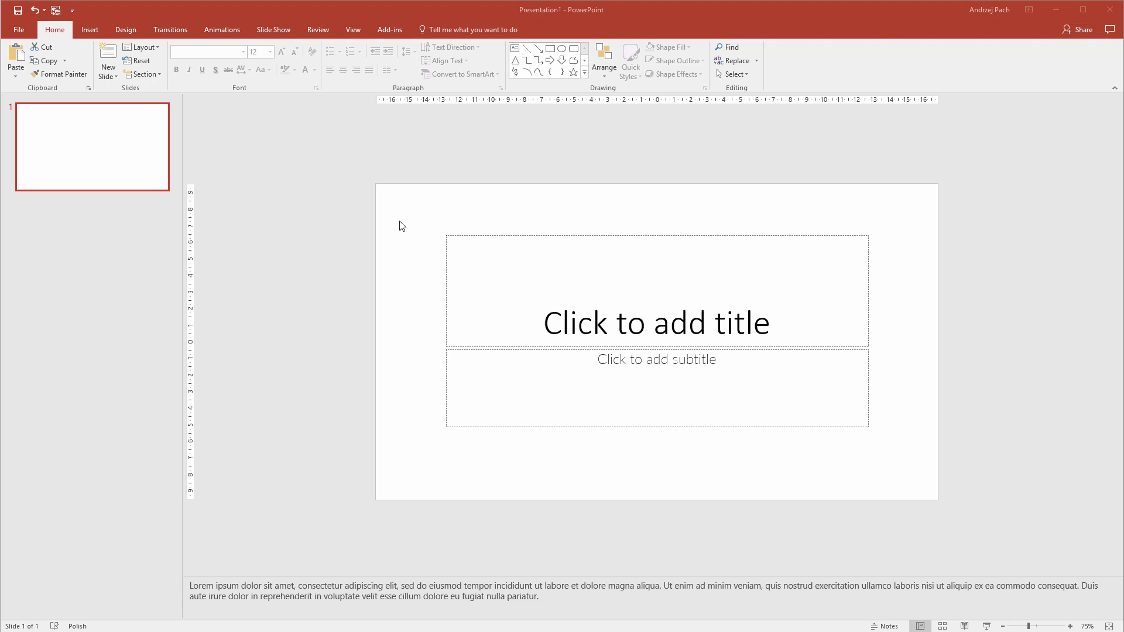
Step: Apply the Two Content layout to the slide from its right-click Layout menu
right_click(411, 274)
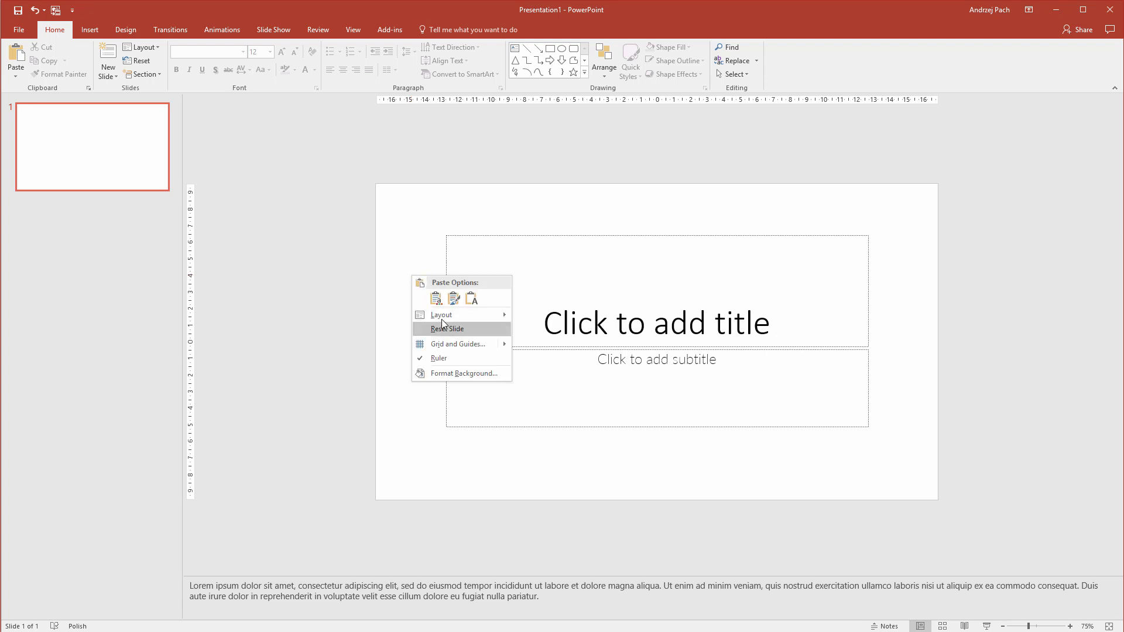
mouse_move(449, 315)
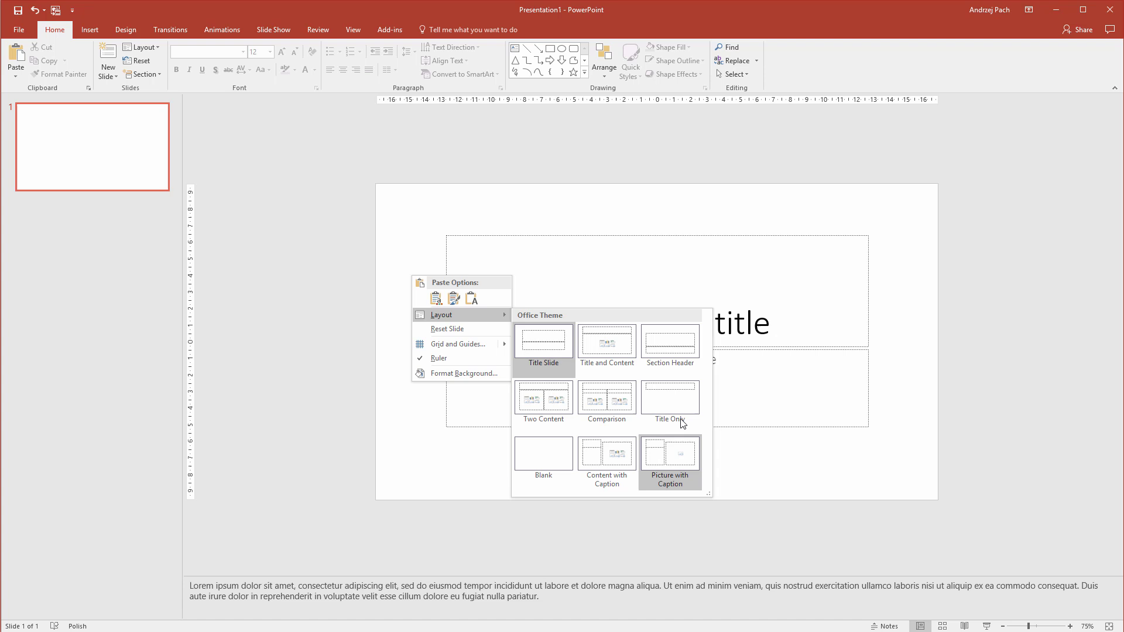
left_click(561, 408)
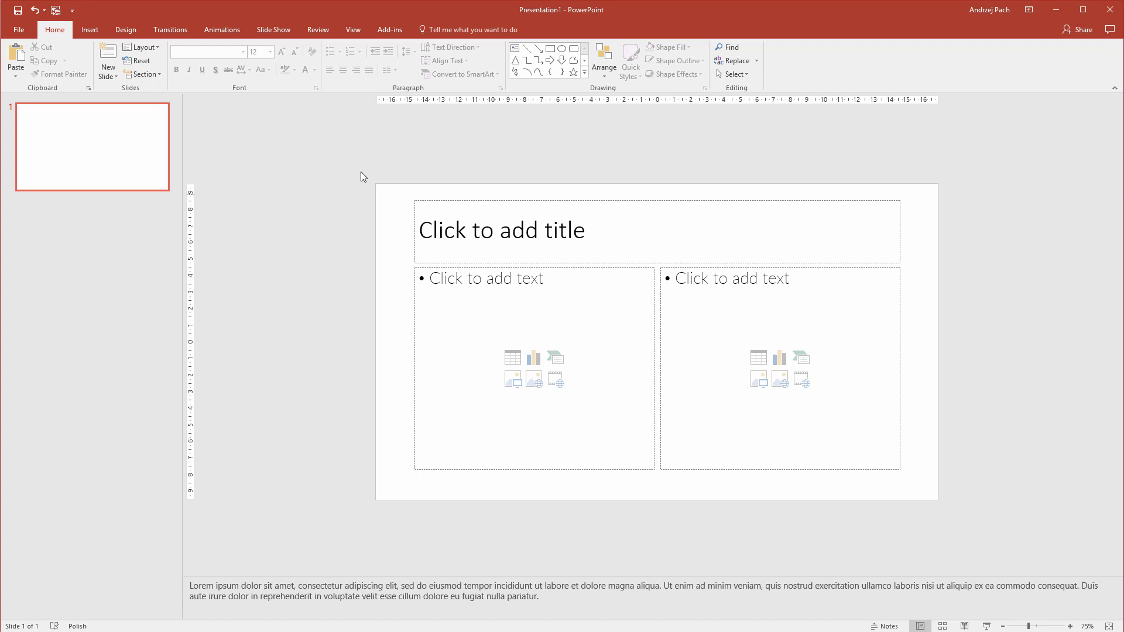
Step: Switch to Slide Master view from the View tab
left_click(353, 30)
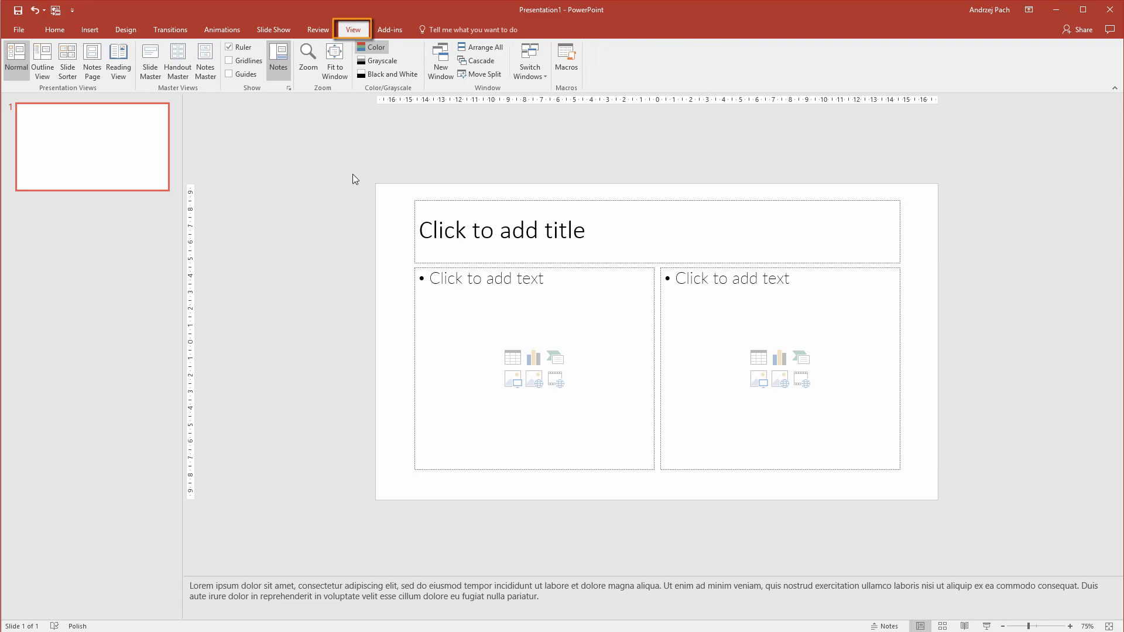
left_click(150, 61)
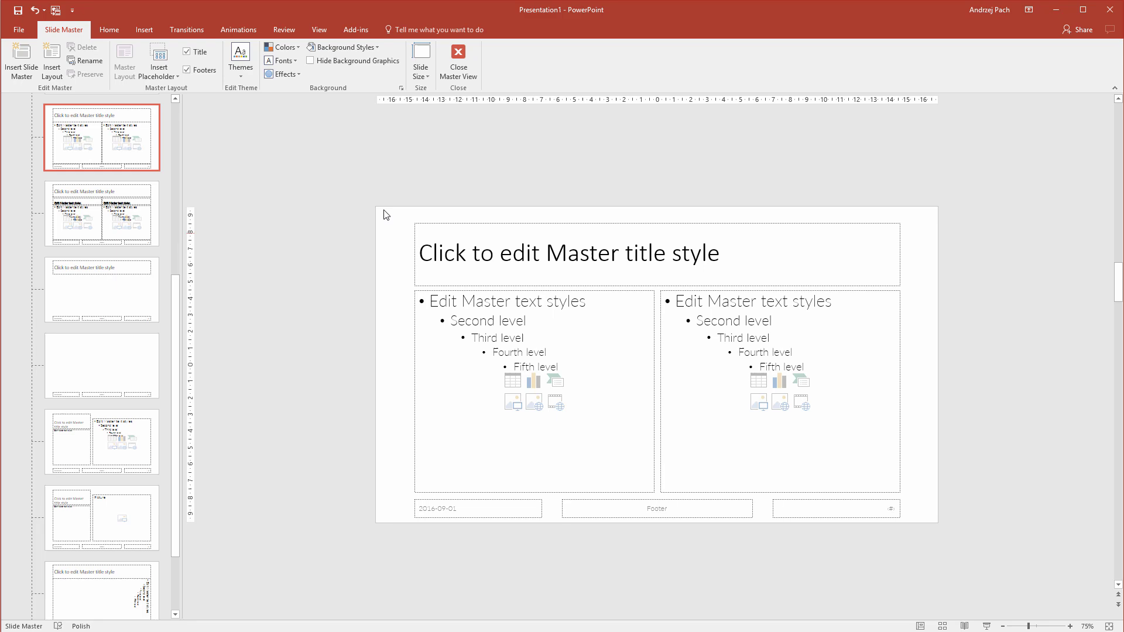
scroll(123, 146, "up", 1)
scroll(120, 146, "up", 4)
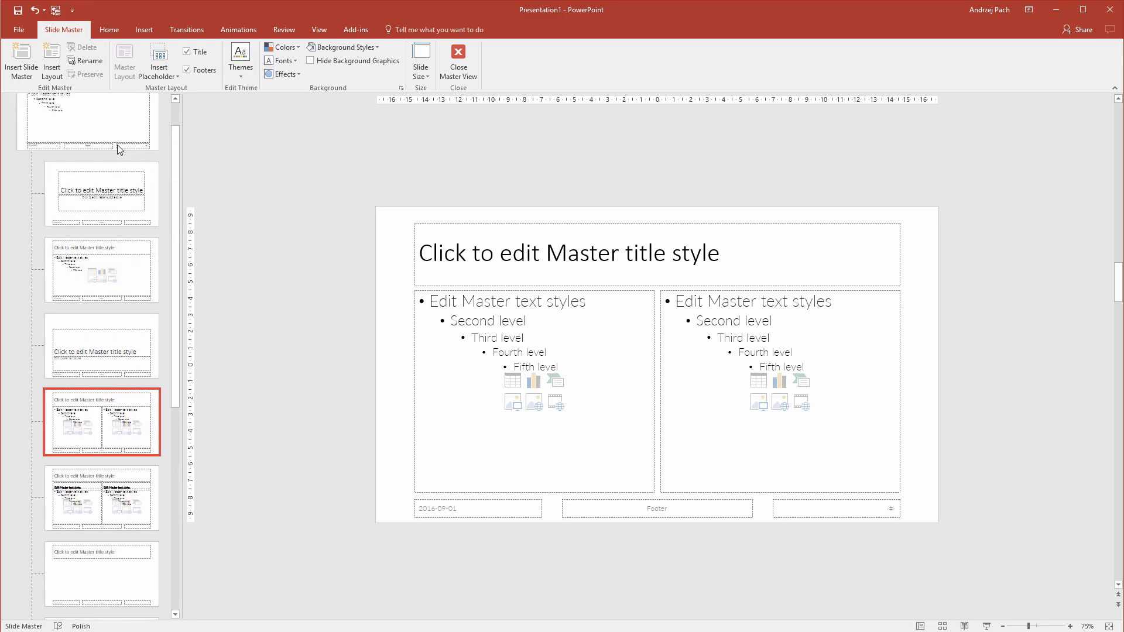
scroll(130, 243, "down", 4)
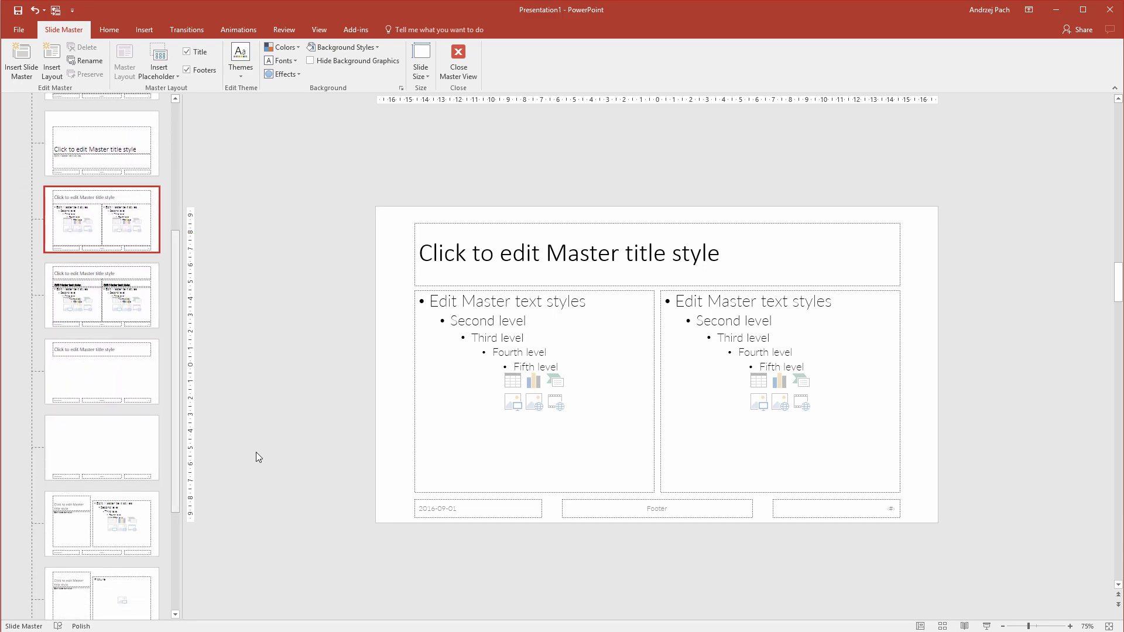
Step: Select the last layout in the master list and insert a new blank custom layout after it
right_click(390, 326)
mouse_move(417, 365)
left_click(336, 336)
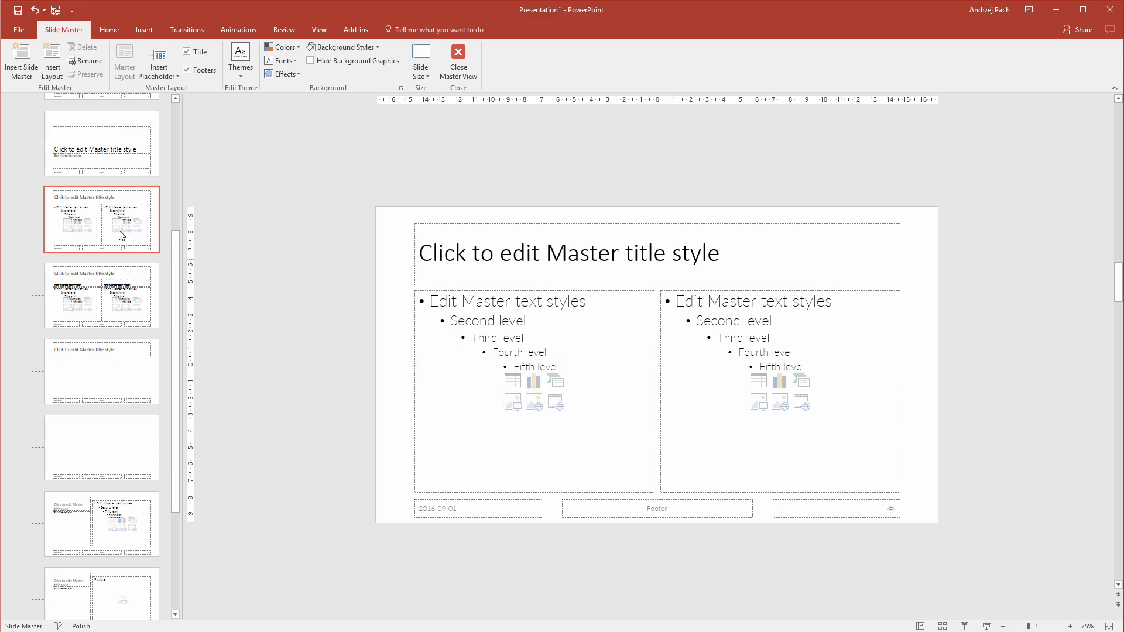
scroll(118, 292, "up", 4)
scroll(120, 266, "down", 7)
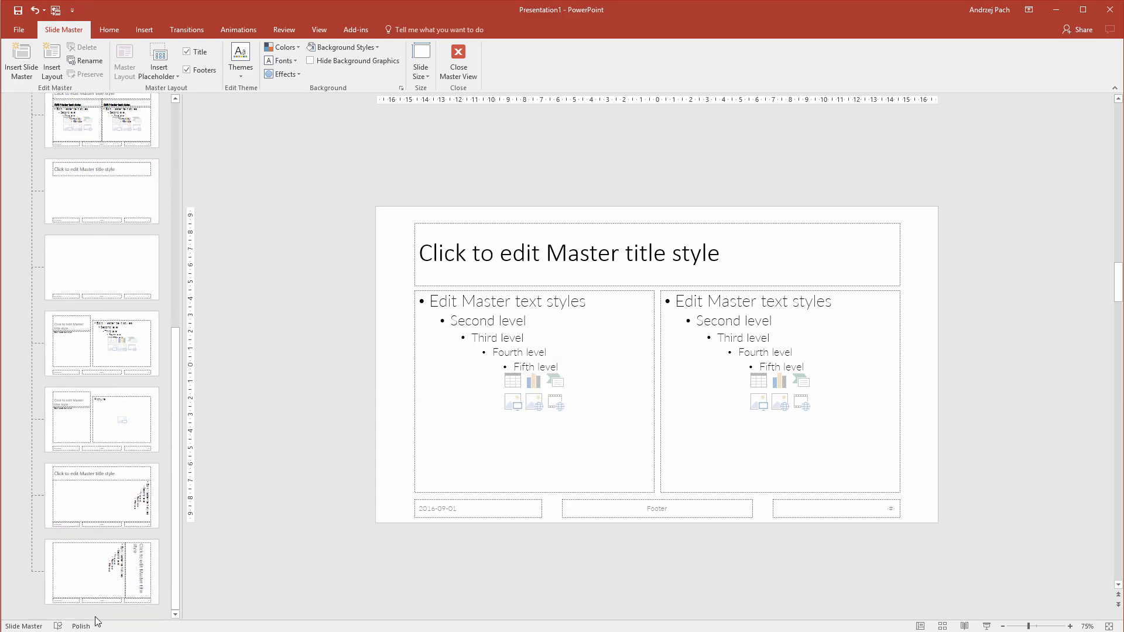
left_click(99, 616)
key("ctrl+v")
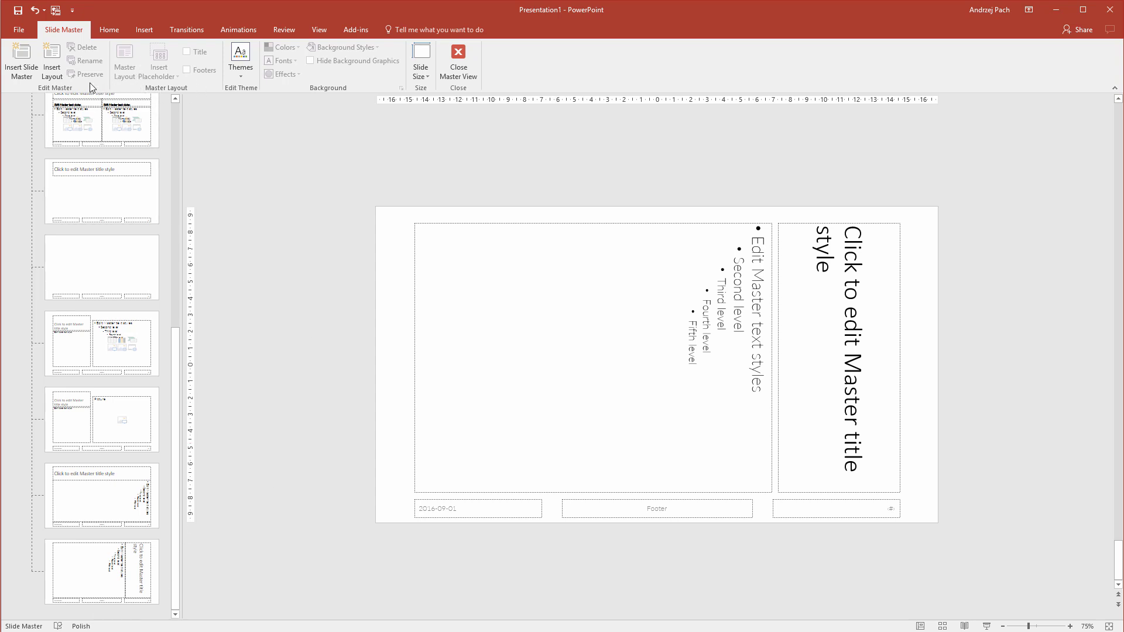
left_click(52, 66)
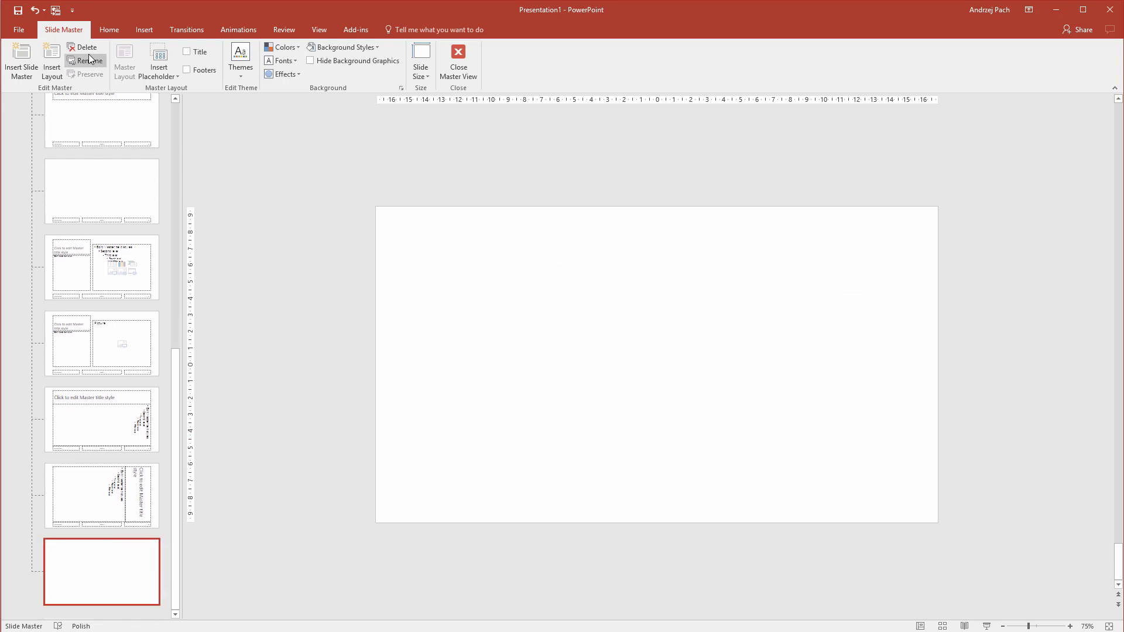
Step: Draw a Picture placeholder over the right side of the new layout
left_click(163, 77)
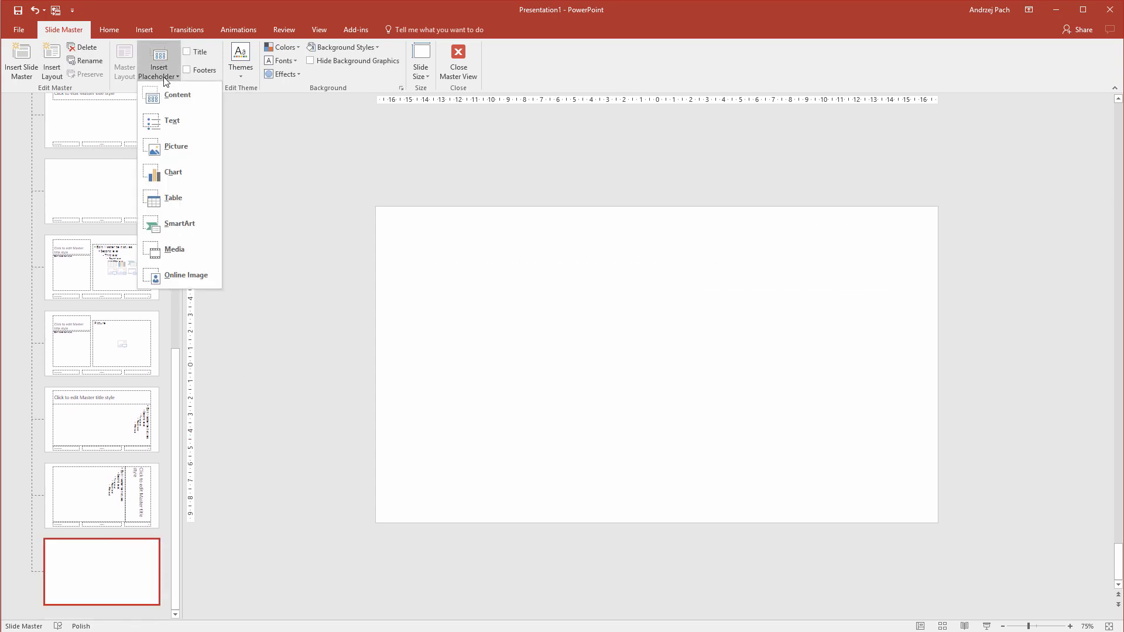
left_click(188, 153)
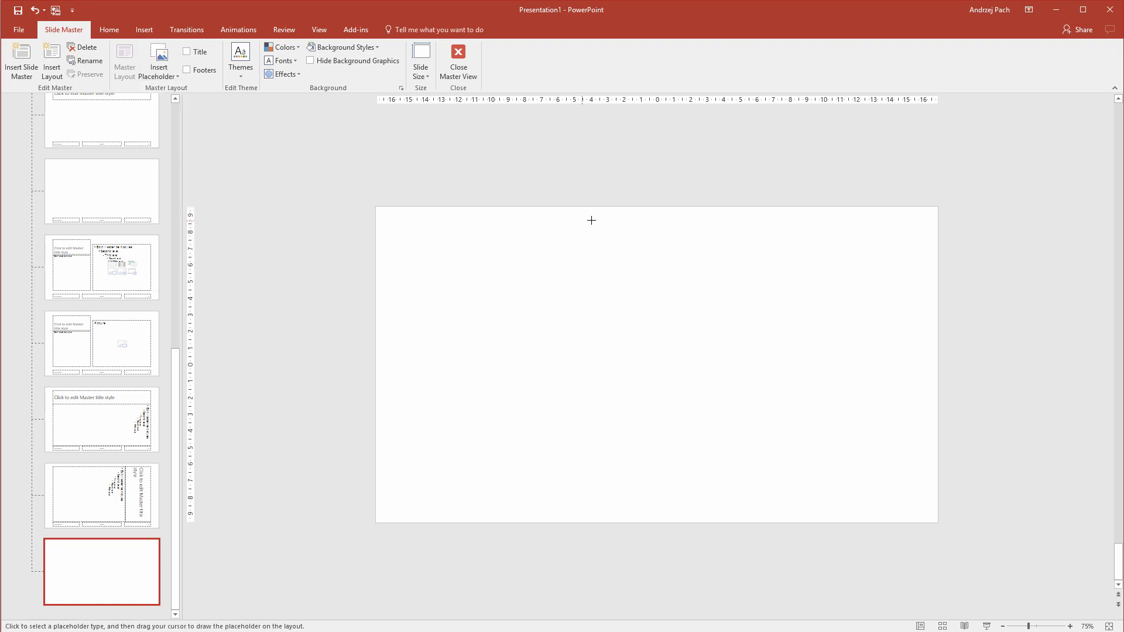
left_click_drag(584, 207, 938, 523)
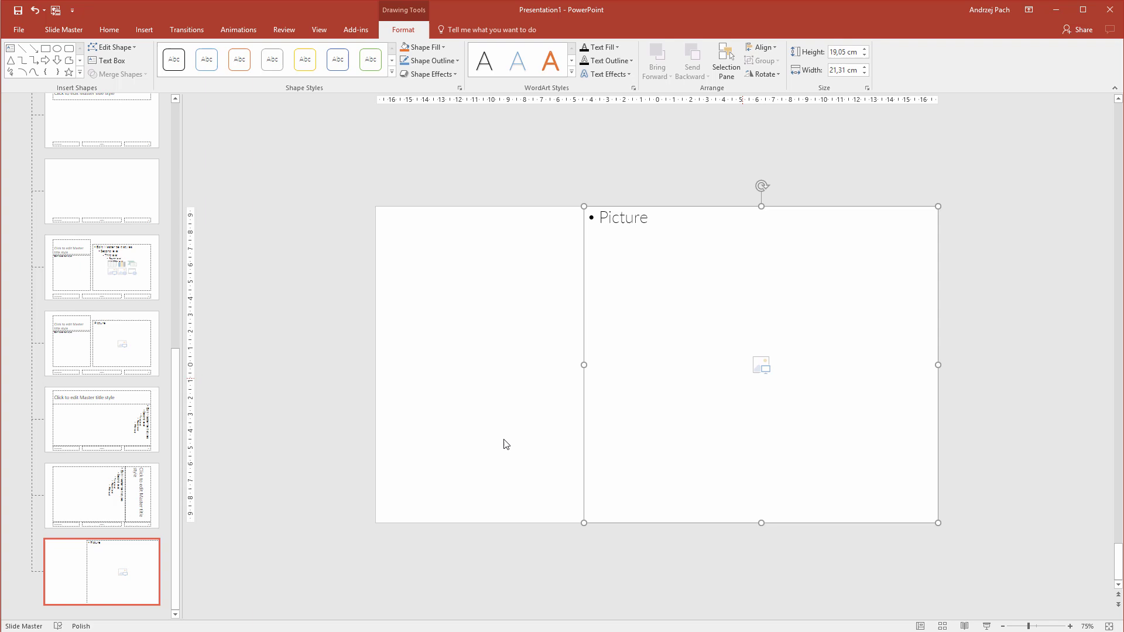
left_click(434, 449)
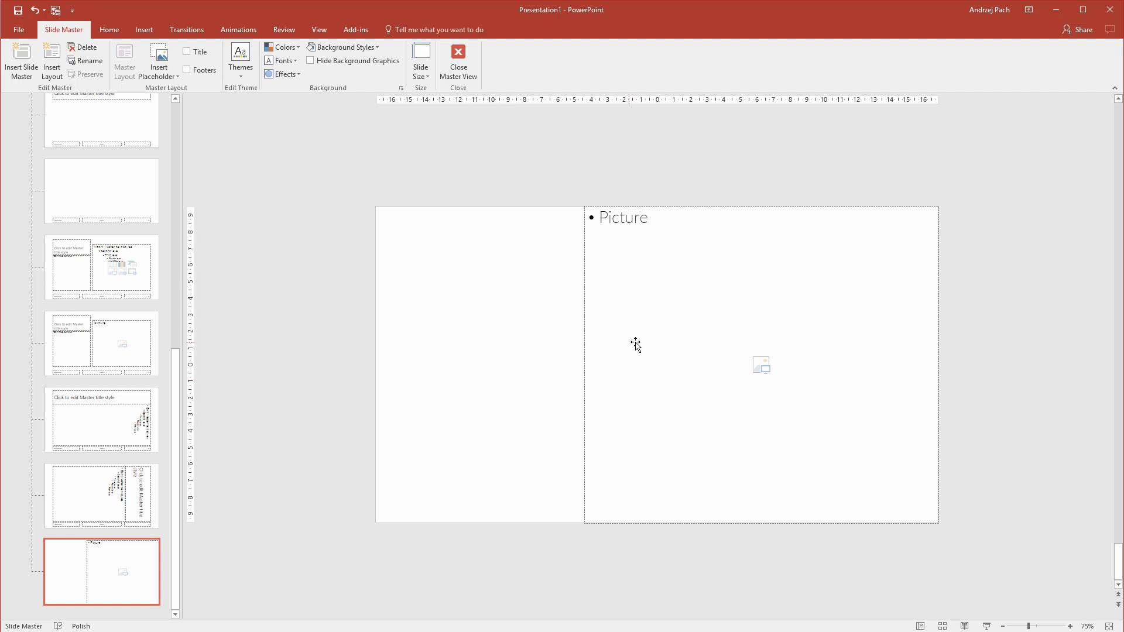
Step: Try changing the placeholder into a triangle, then undo to keep it rectangular
left_click(585, 356)
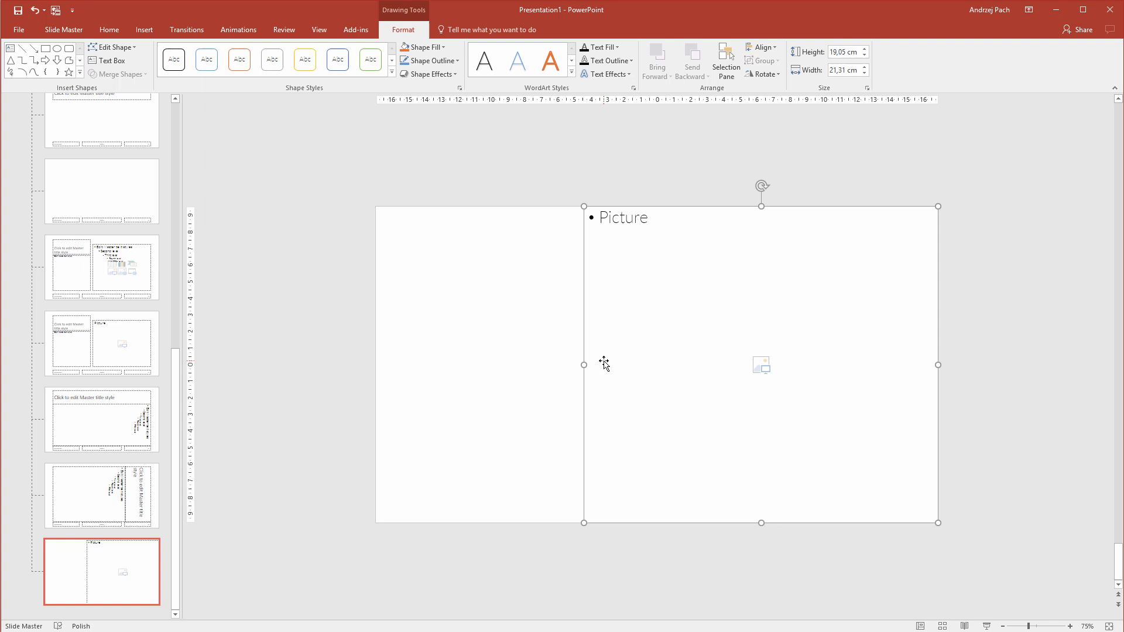
left_click(130, 47)
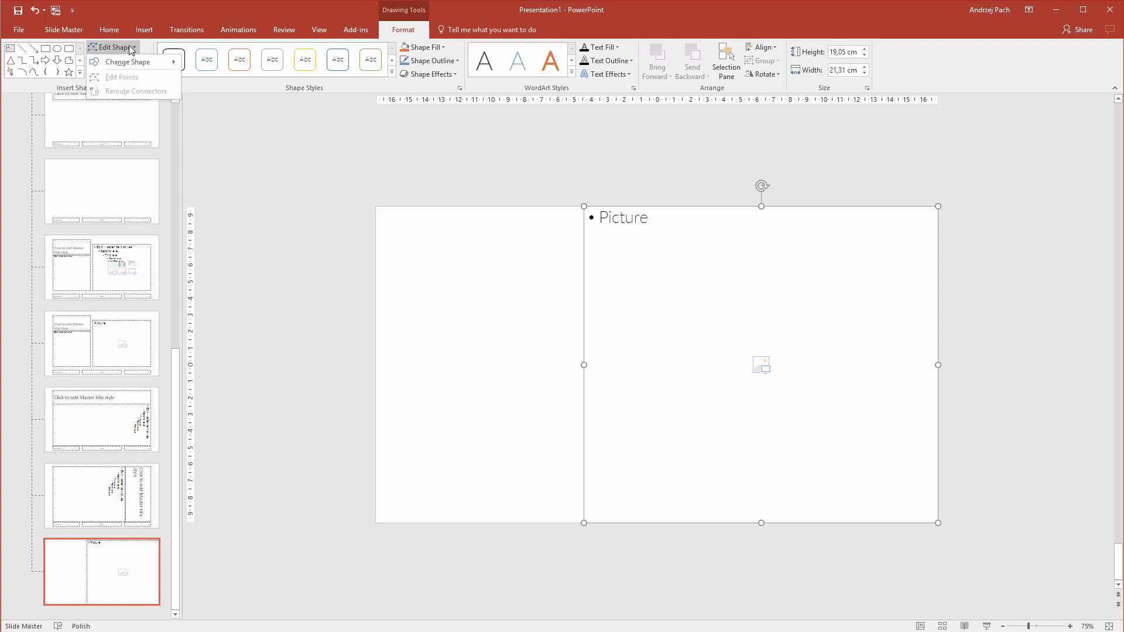
mouse_move(135, 60)
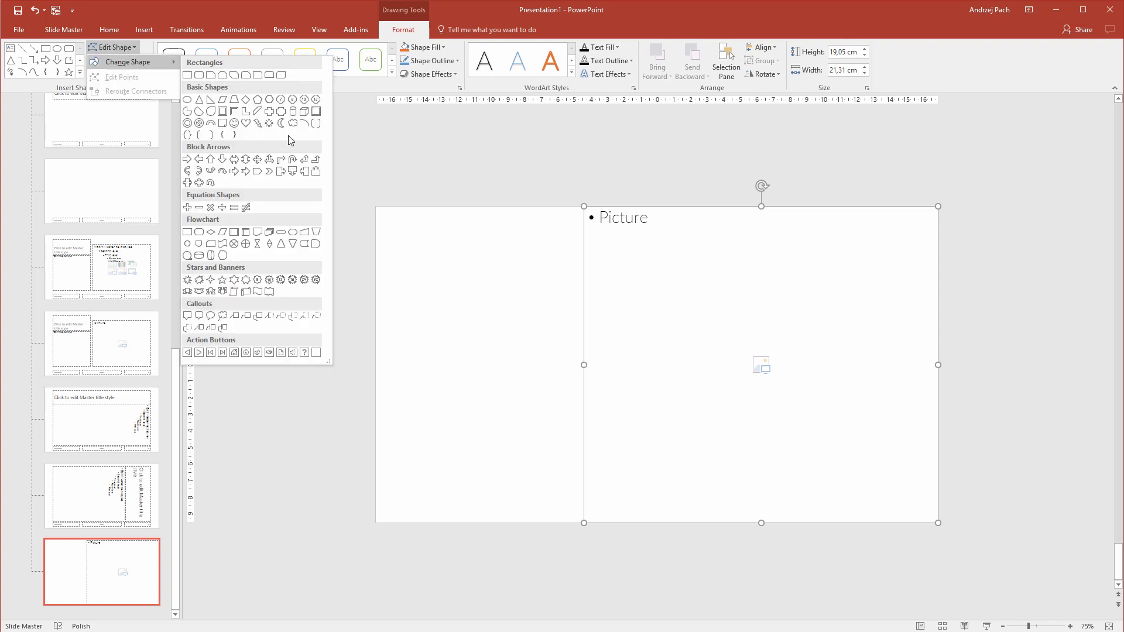
left_click(199, 100)
left_click(478, 408)
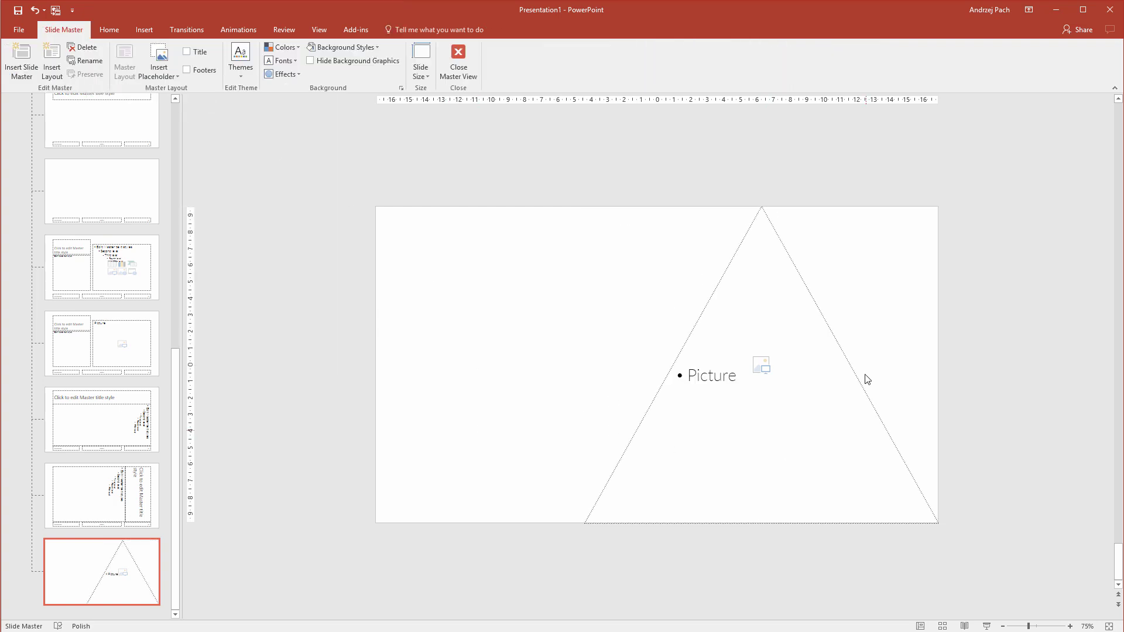
key("ctrl+z")
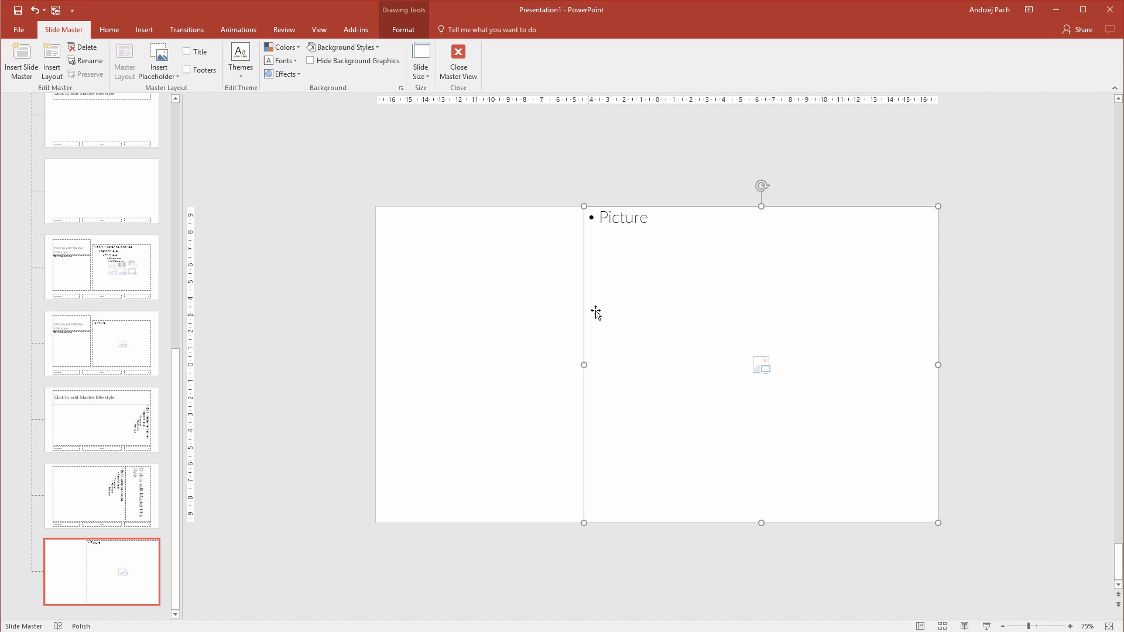
left_click(550, 329)
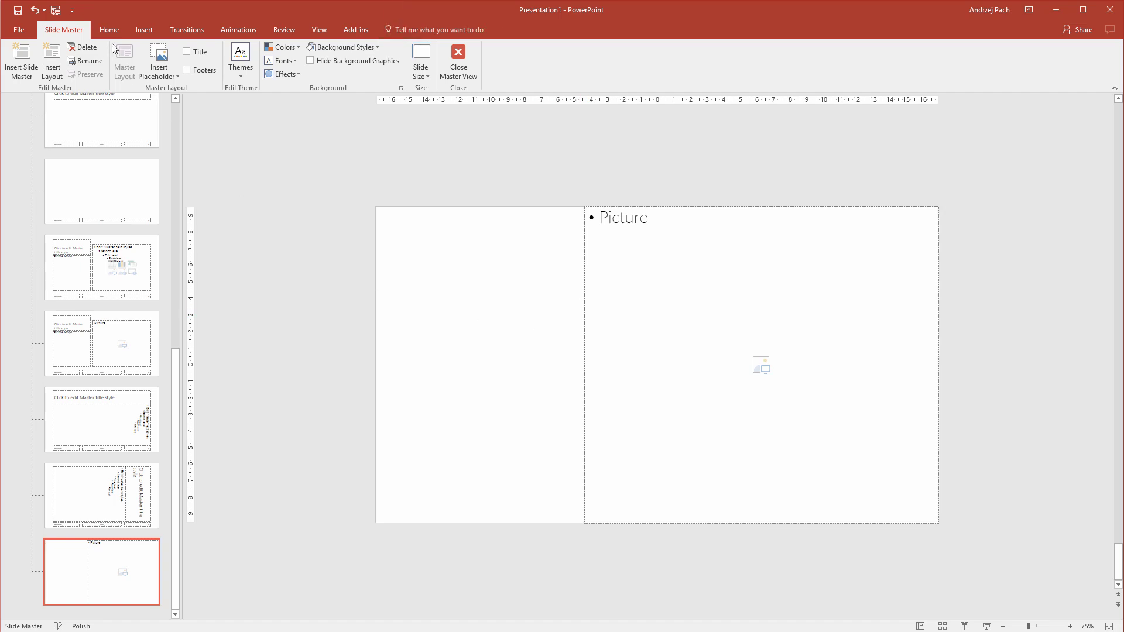
Step: Draw a rectangle over the placeholder's left edge, align it to the middle and nudge it right
left_click(144, 29)
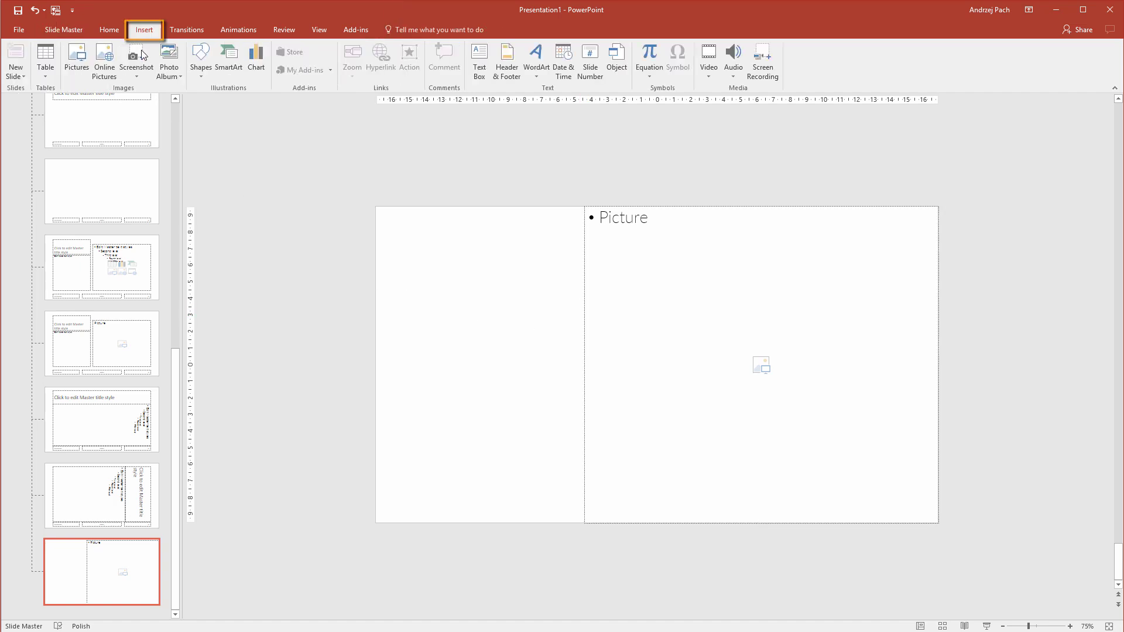
left_click(201, 59)
left_click(232, 113)
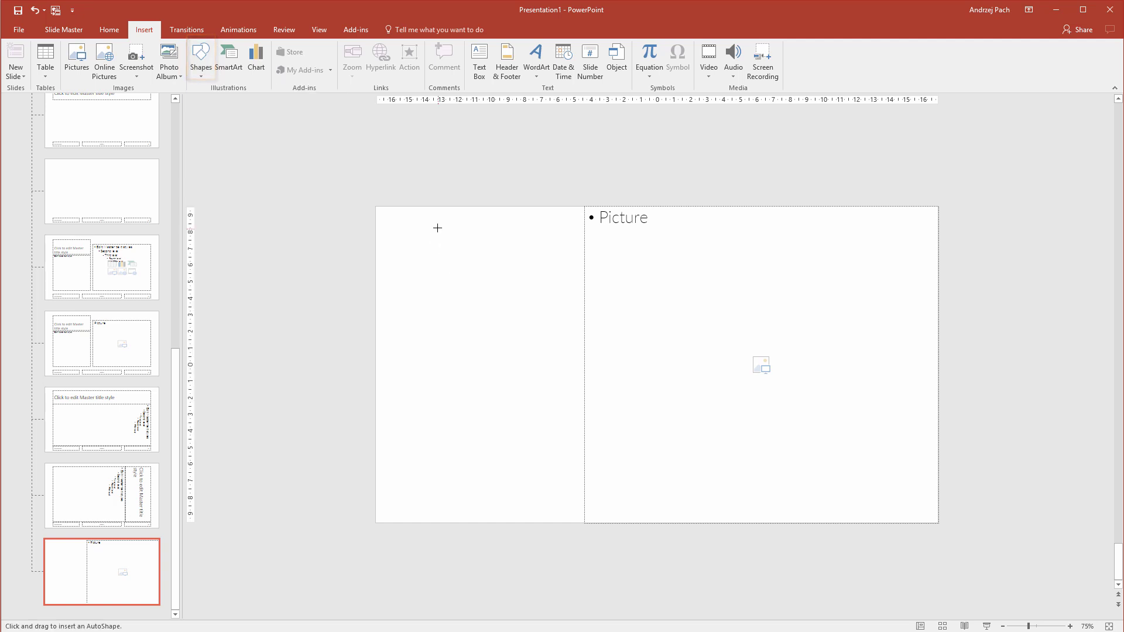
left_click_drag(437, 228, 669, 466)
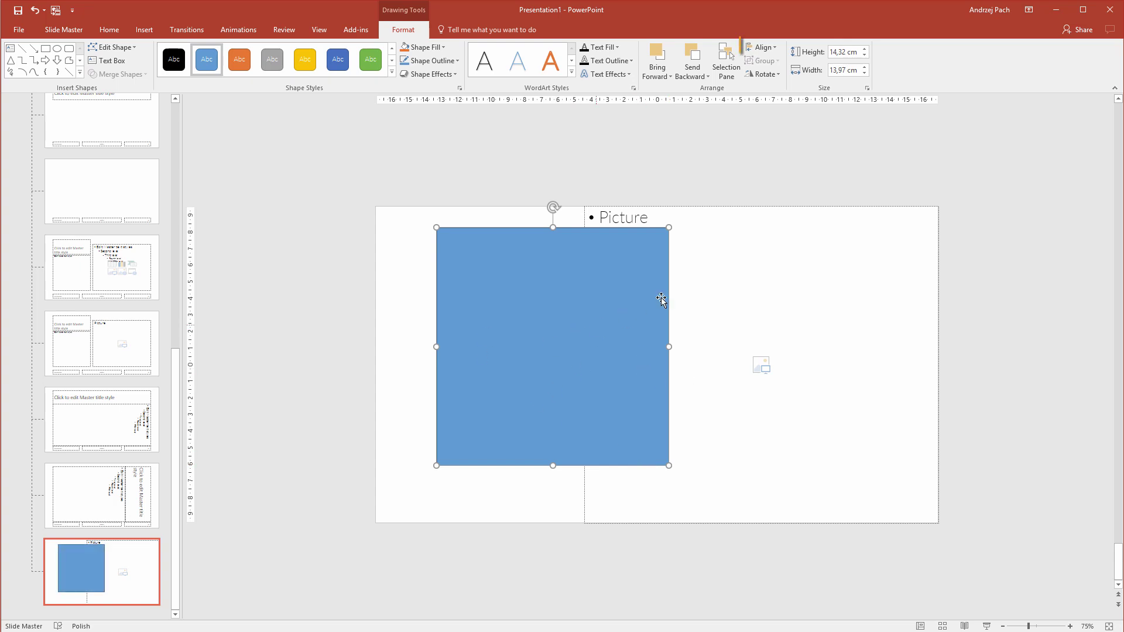
left_click(772, 50)
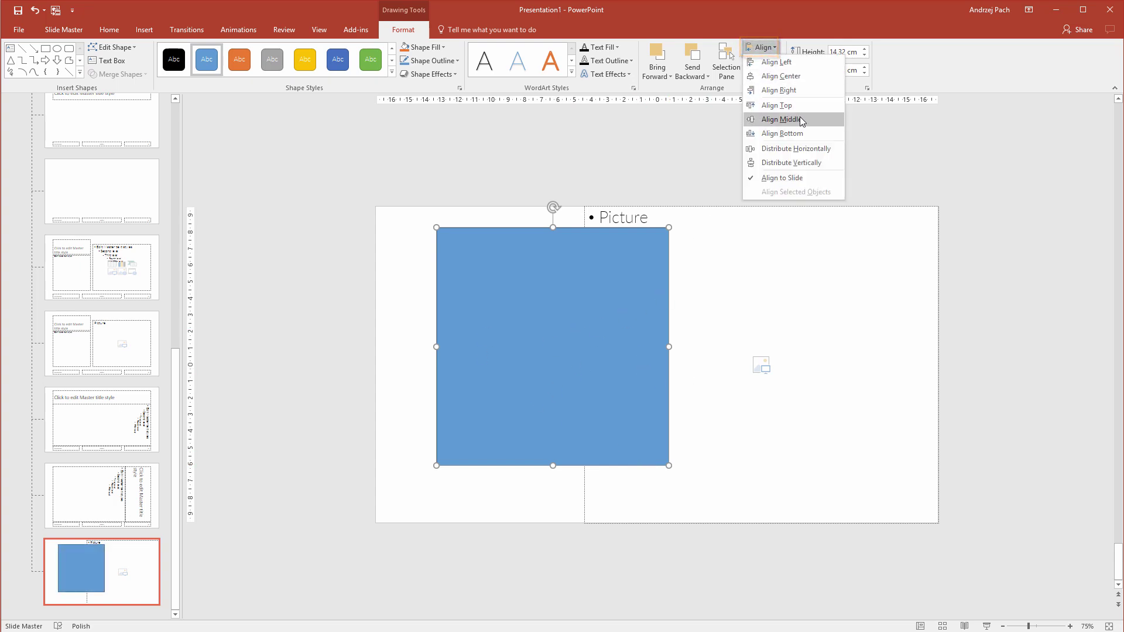
left_click(782, 118)
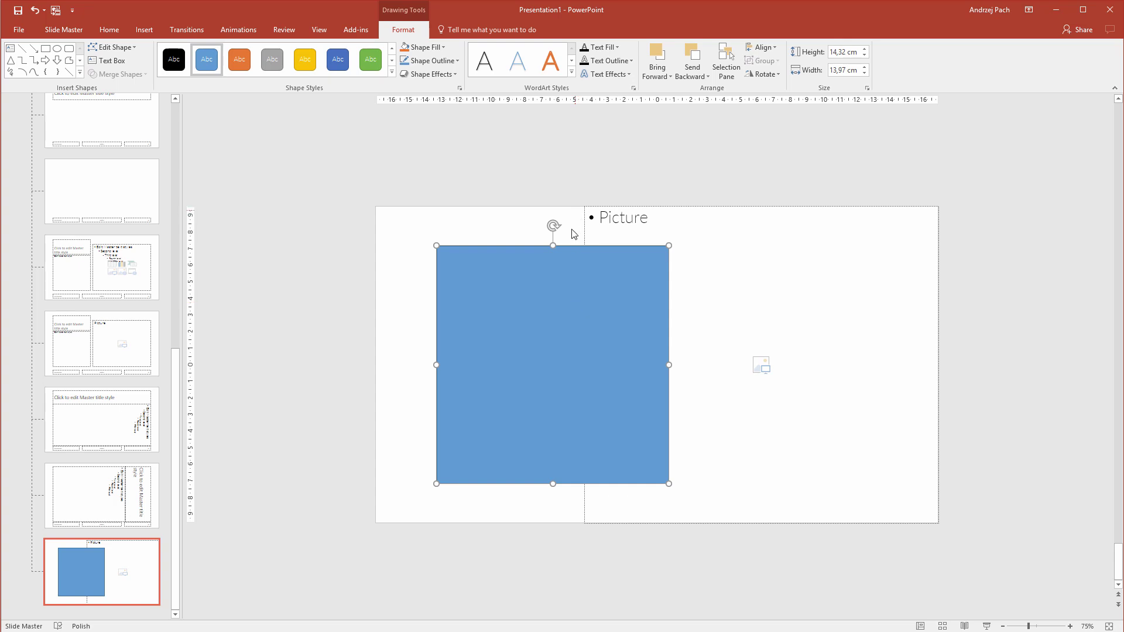
left_click_drag(532, 374, 557, 374)
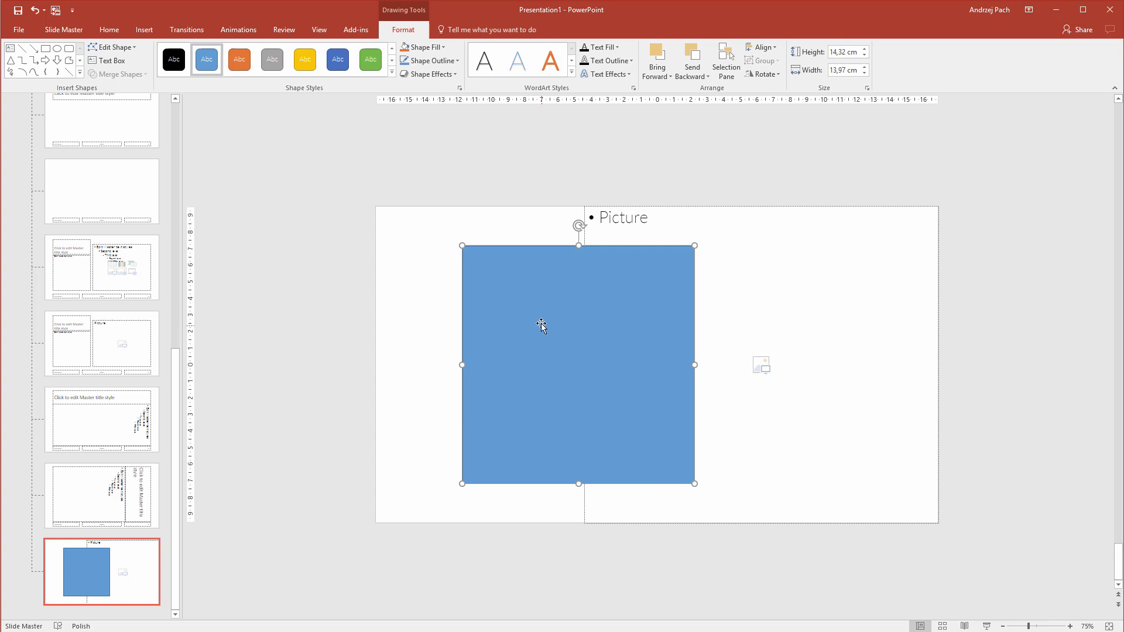
Step: Select the Picture placeholder together with the rectangle for merging
left_click(376, 325)
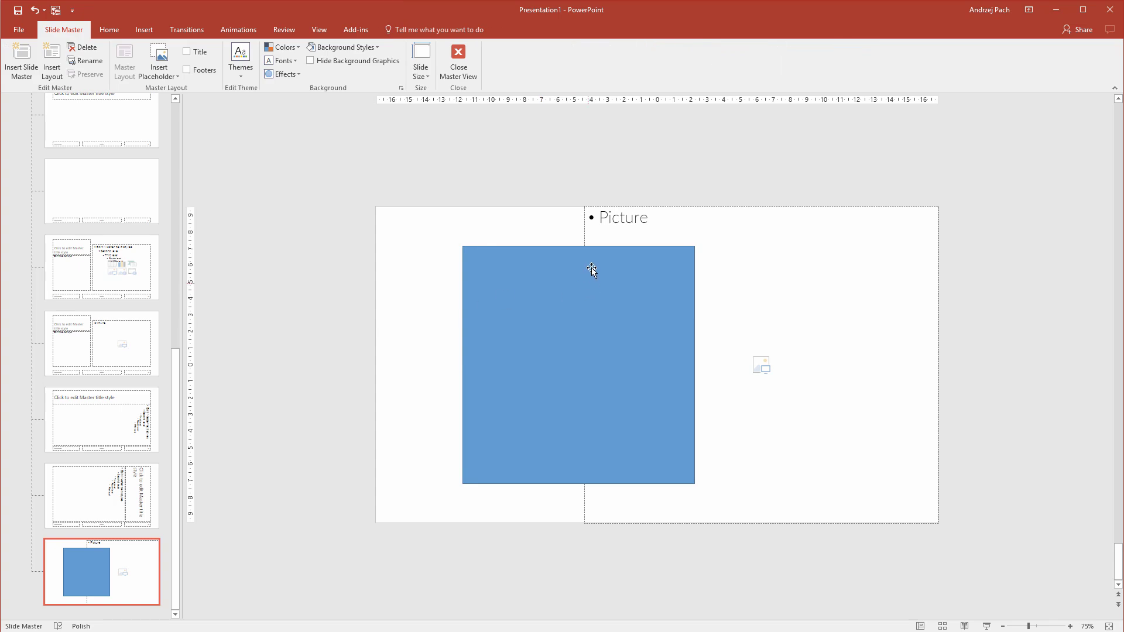
left_click(585, 228)
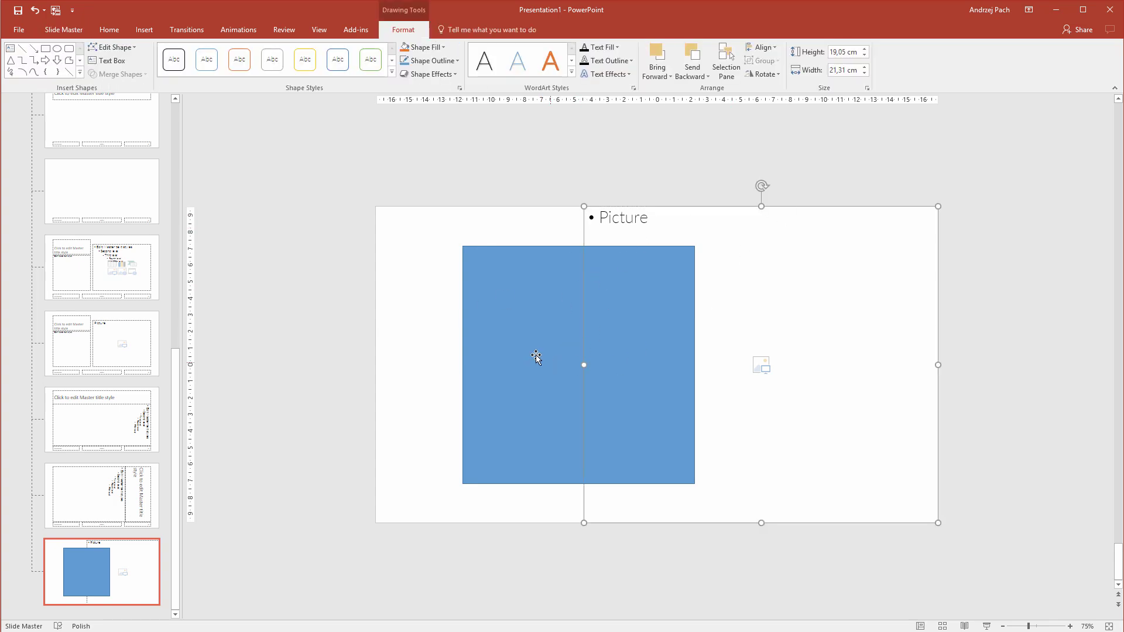
left_click(516, 339, "shift")
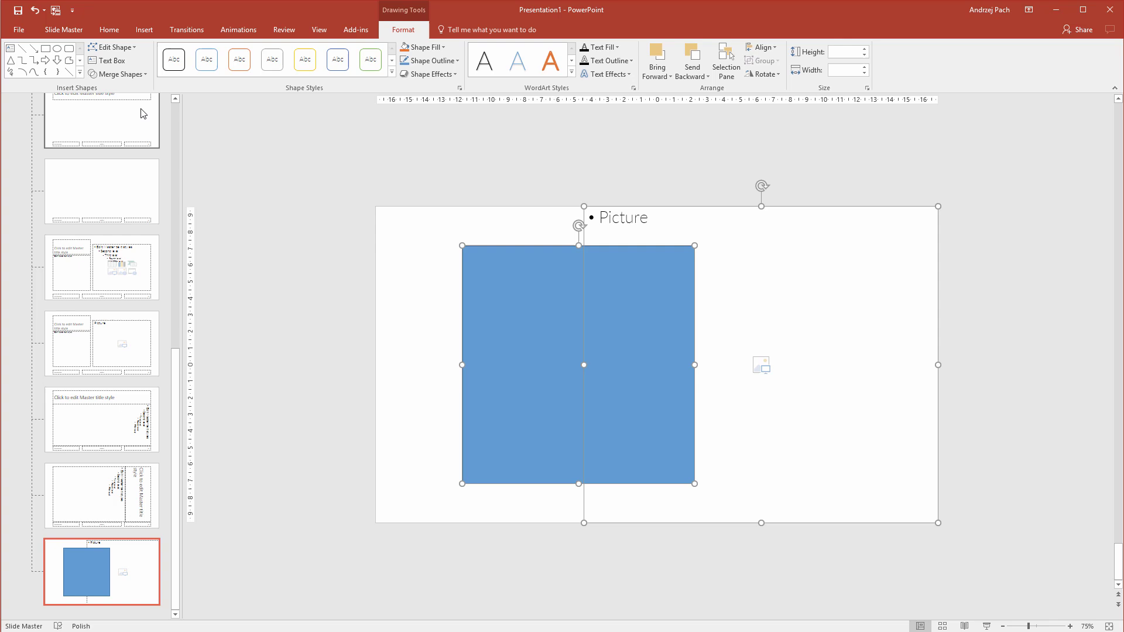
left_click(135, 78)
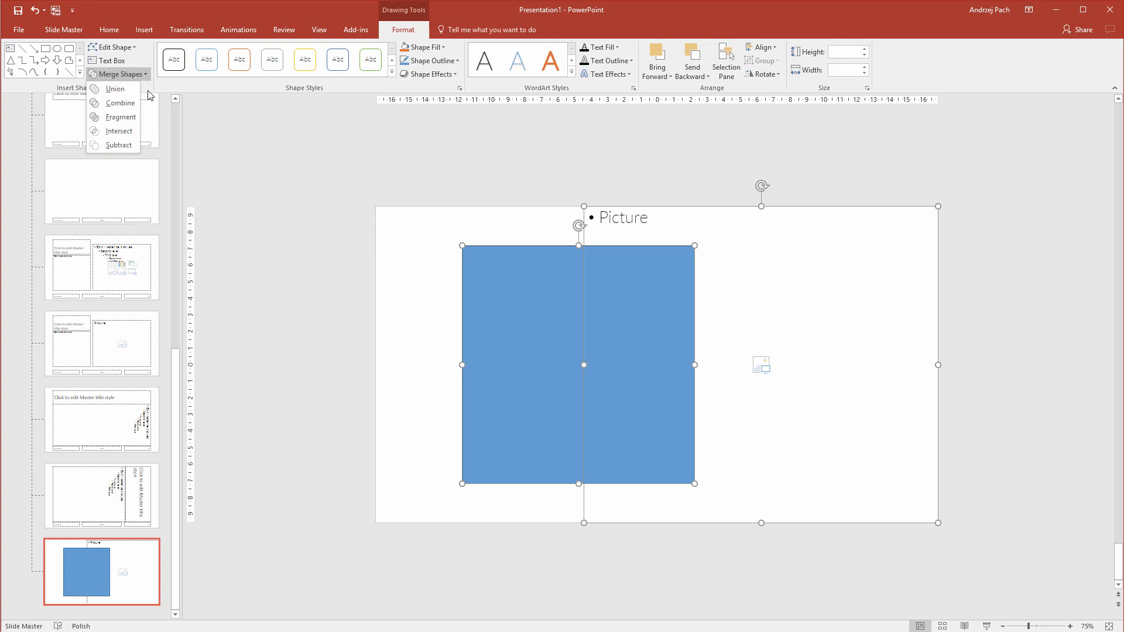
Step: Subtract the rectangle from the Picture placeholder and check the notch with Edit Points
left_click(119, 145)
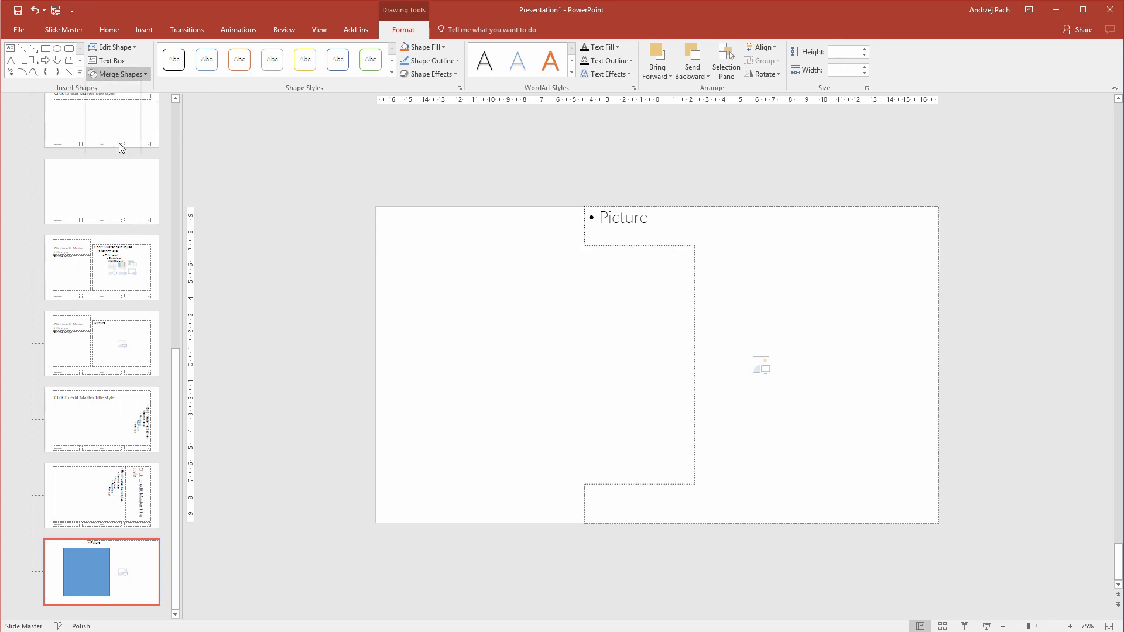
left_click(435, 364)
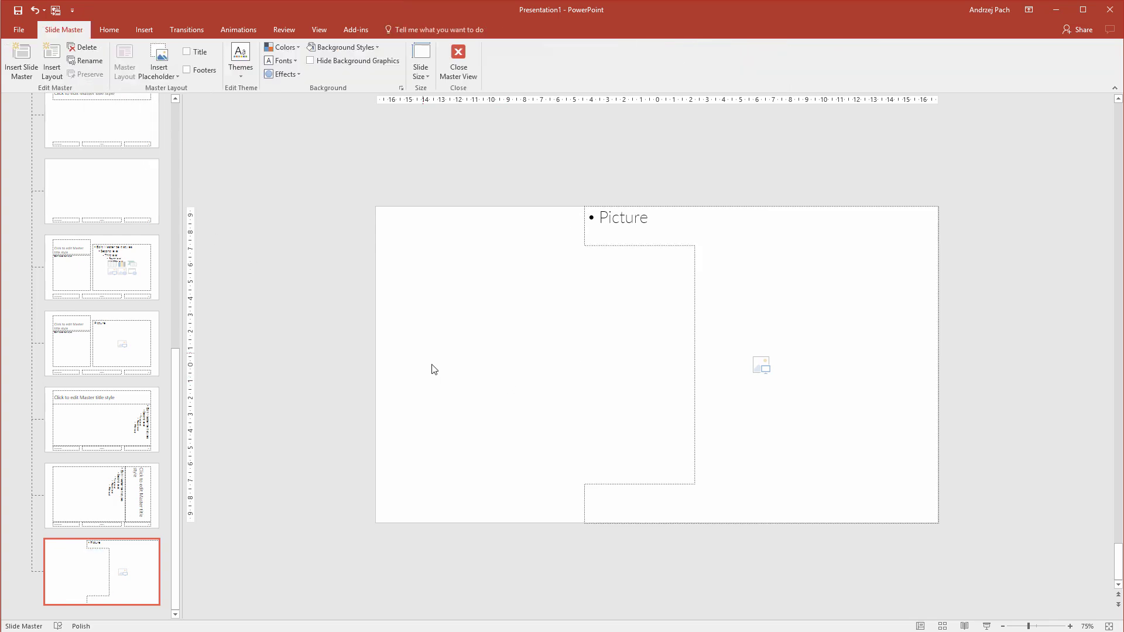
left_click(697, 270)
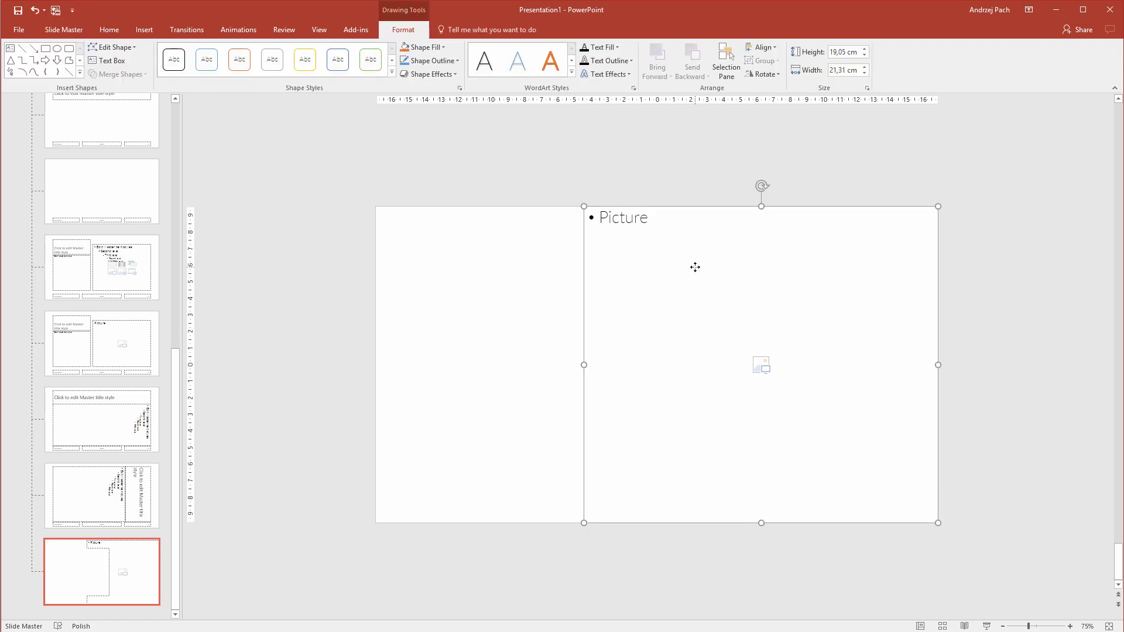
left_click(112, 47)
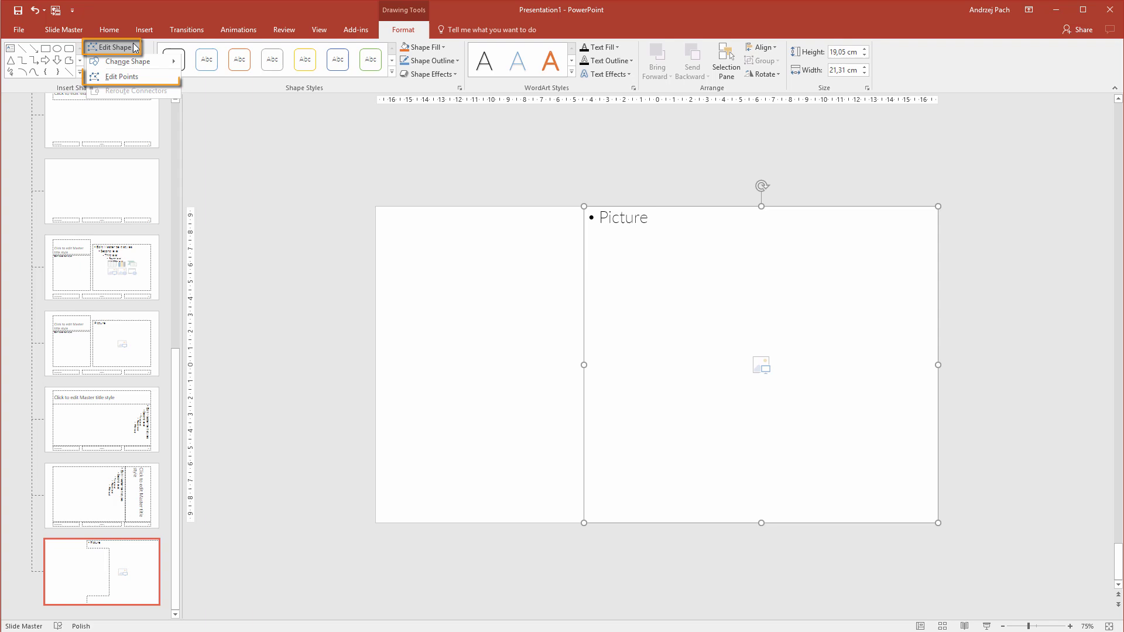
left_click(120, 76)
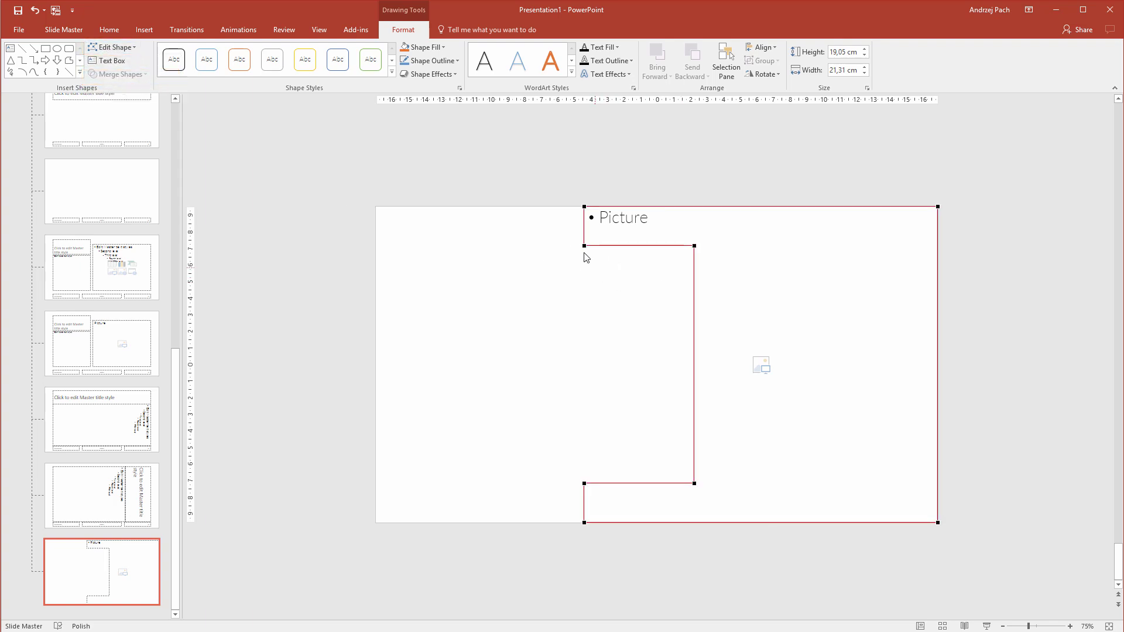
right_click(695, 282)
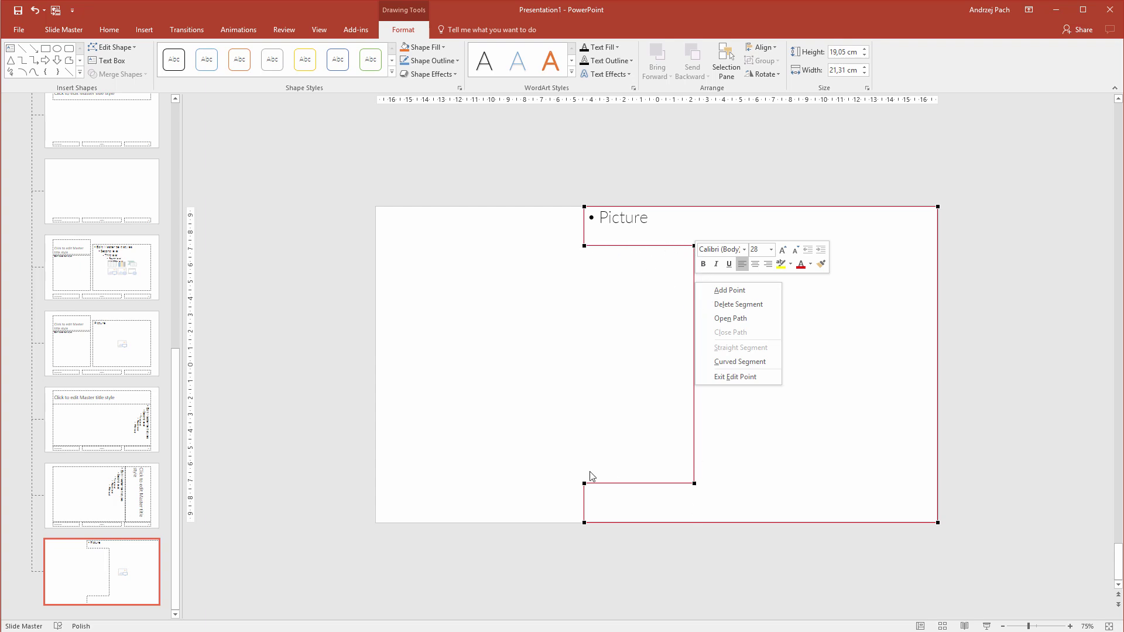
left_click(541, 465)
left_click(539, 465)
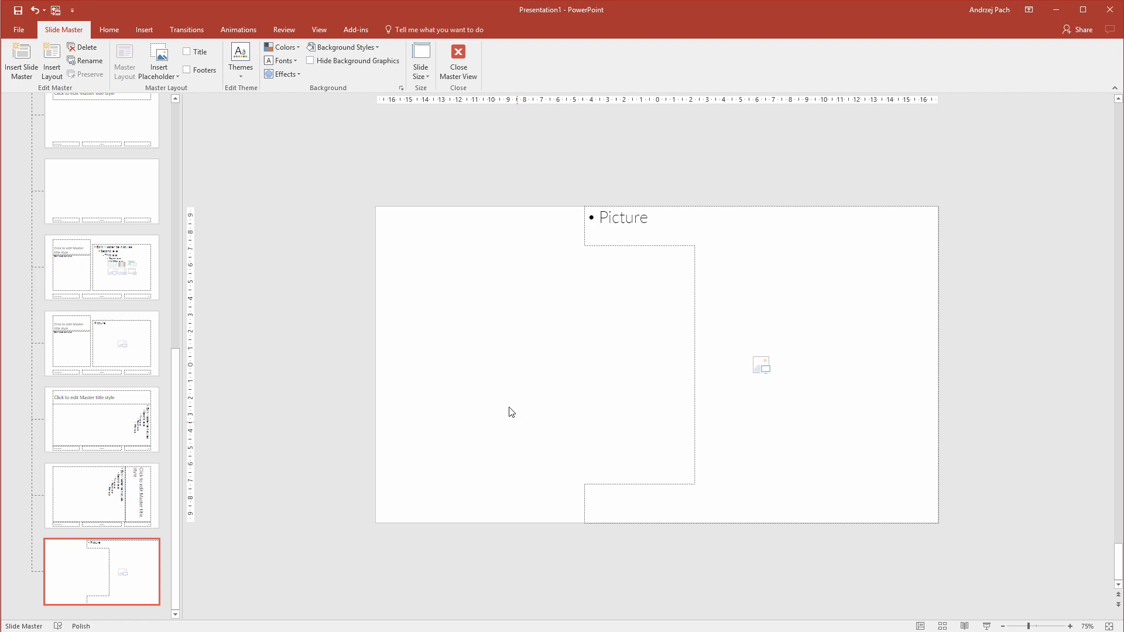
Step: Draw a text placeholder left of the notch and replace its sample text with TITLE
left_click(159, 74)
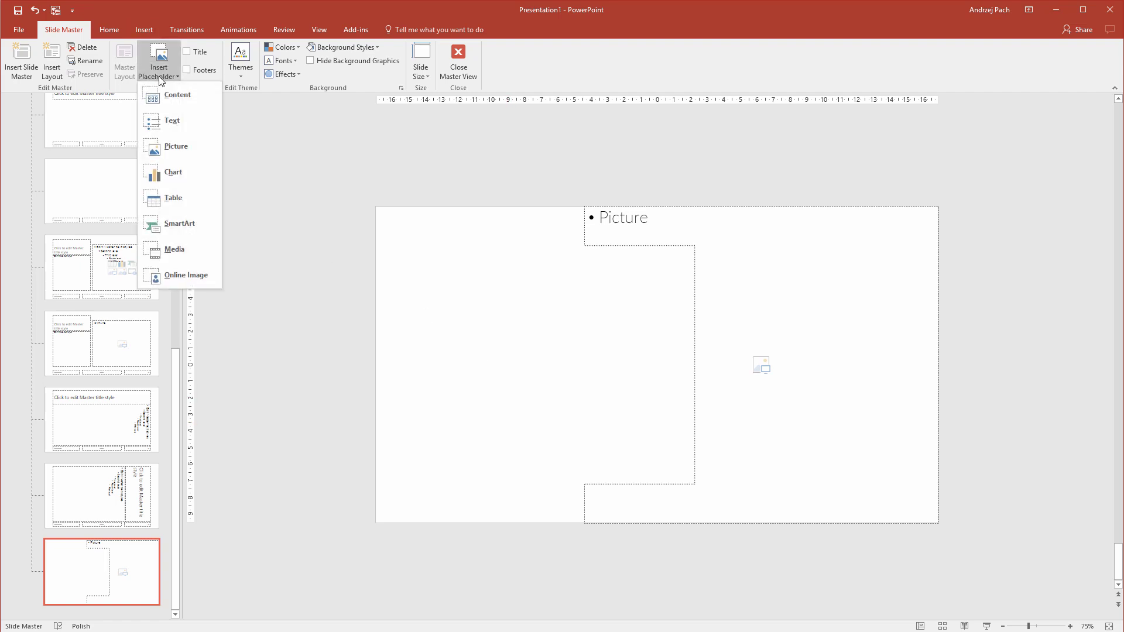
left_click(181, 121)
left_click_drag(413, 280, 584, 325)
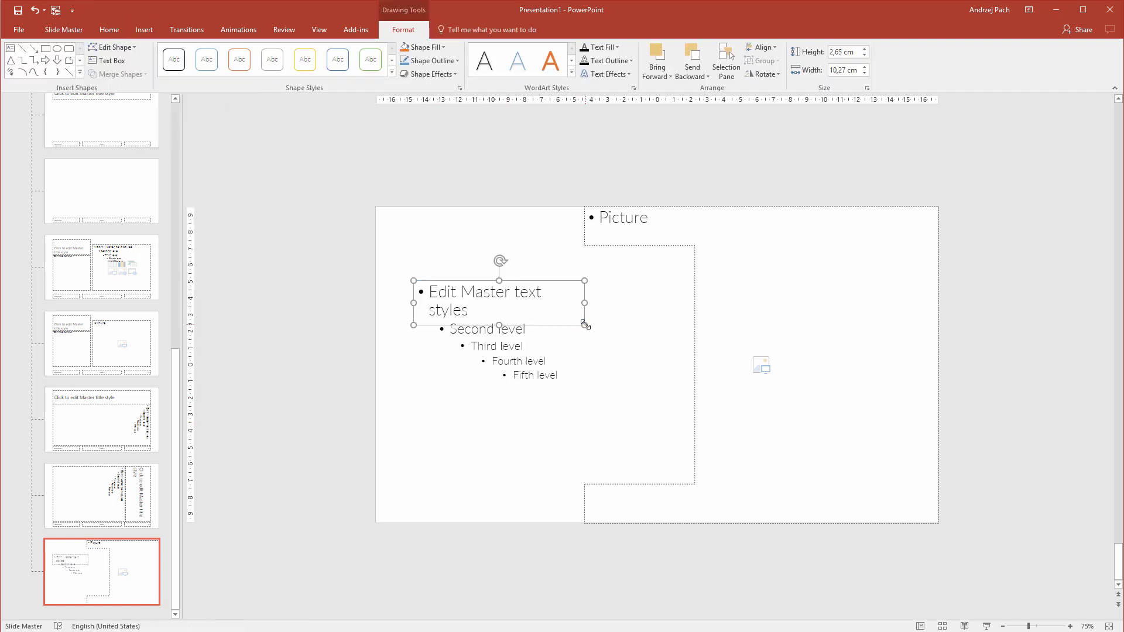
left_click(539, 320)
key("ctrl+a")
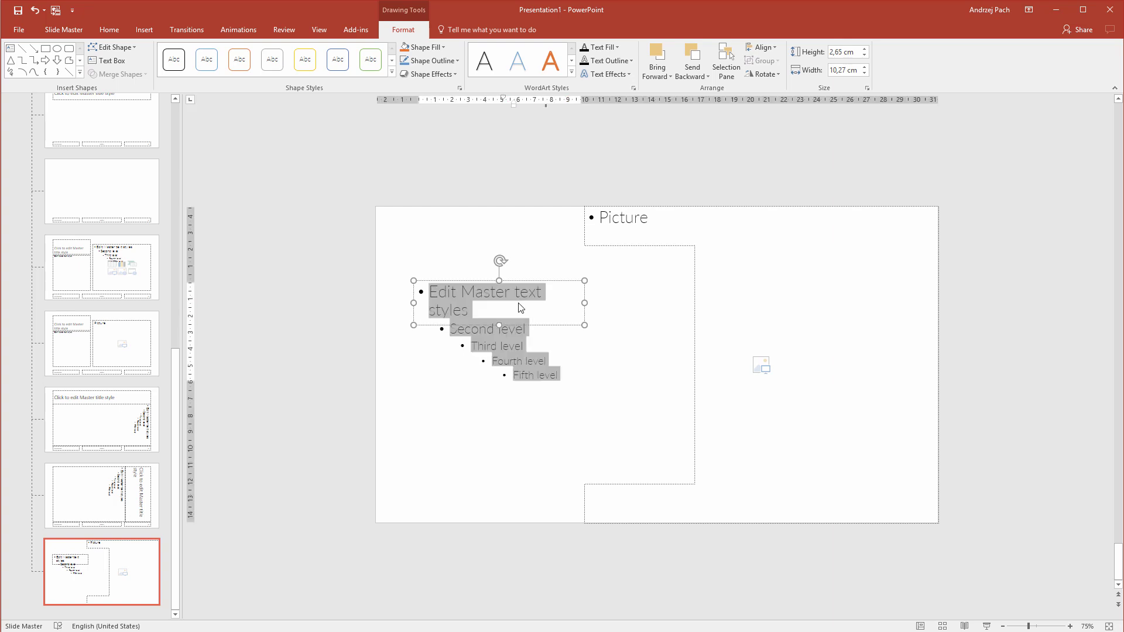
type("TITLE")
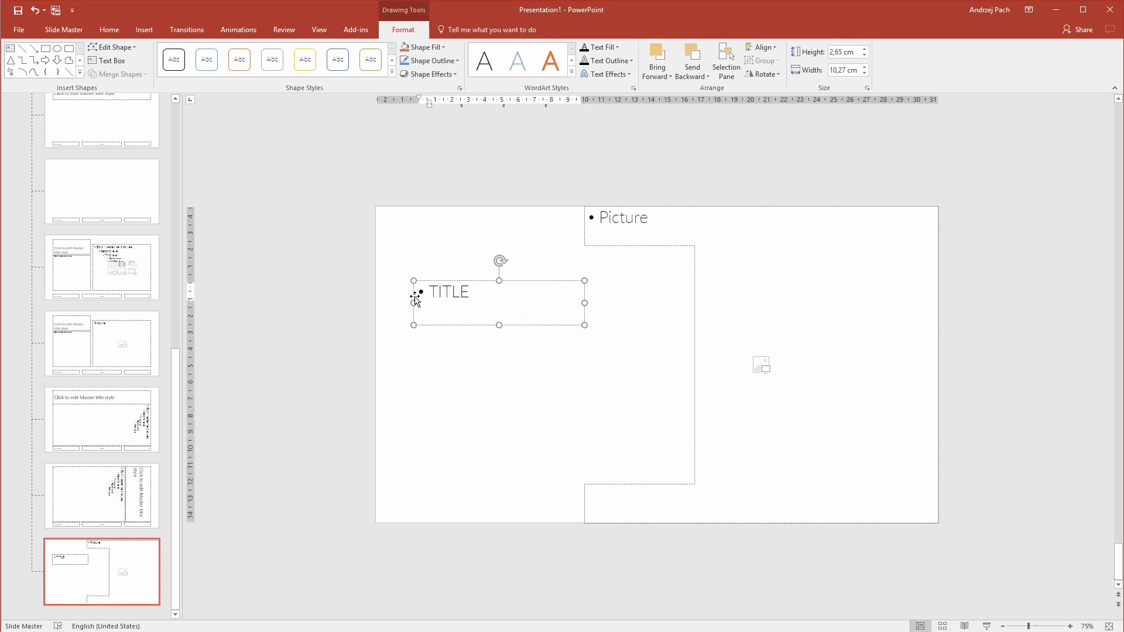
Step: Format TITLE with no bullet in bold Open Sans at 36 pt
double_click(439, 294)
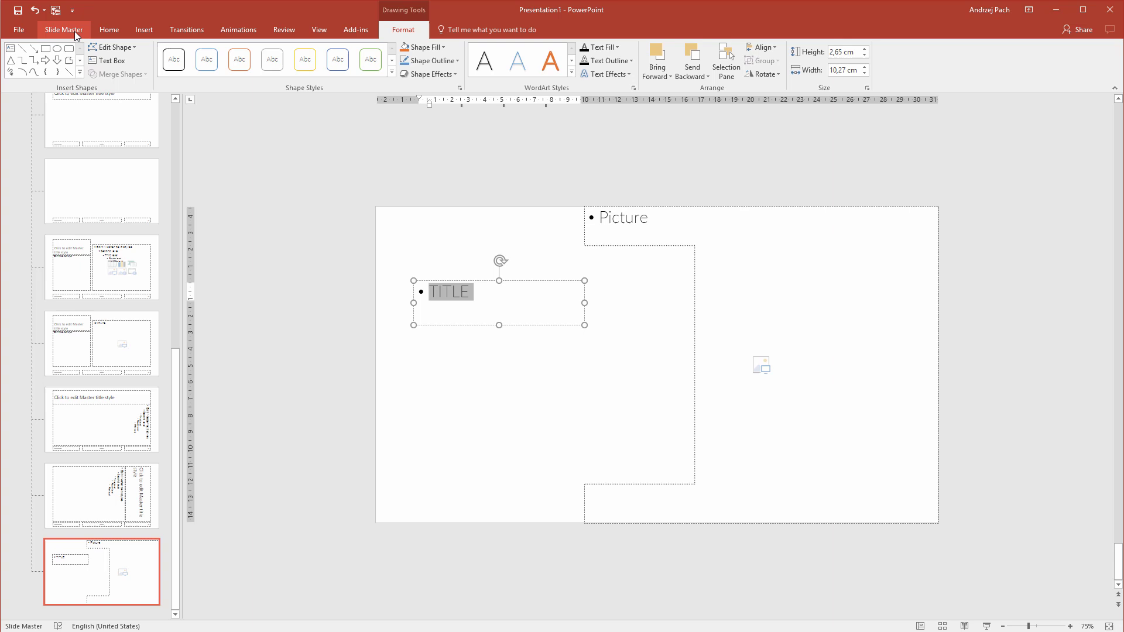
left_click(112, 29)
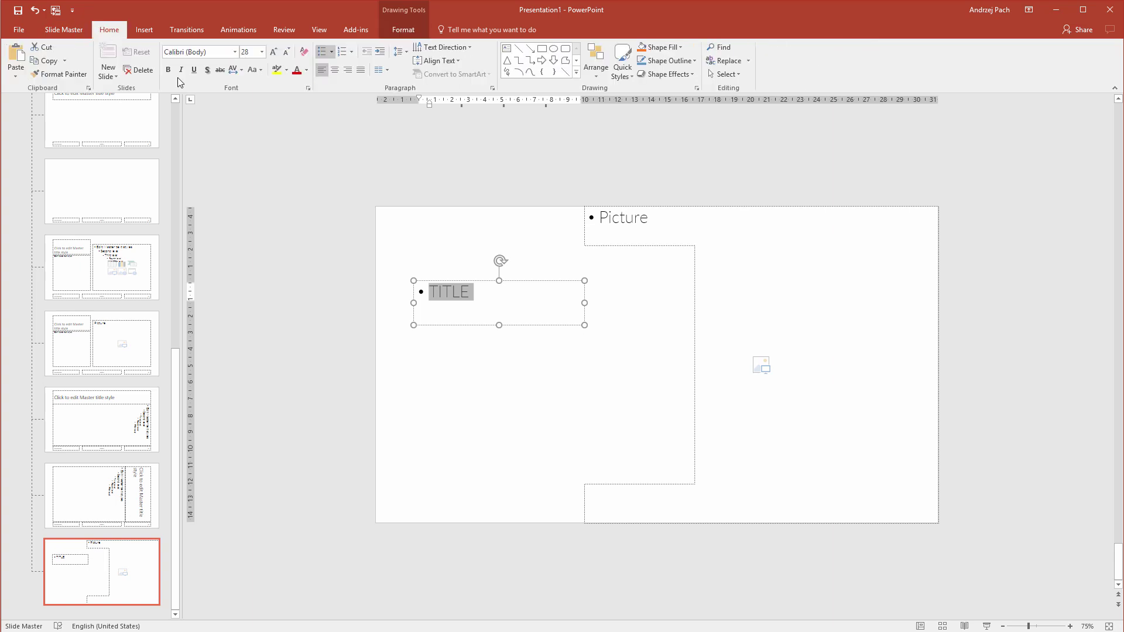
left_click(322, 51)
left_click(218, 50)
type("Open Sans")
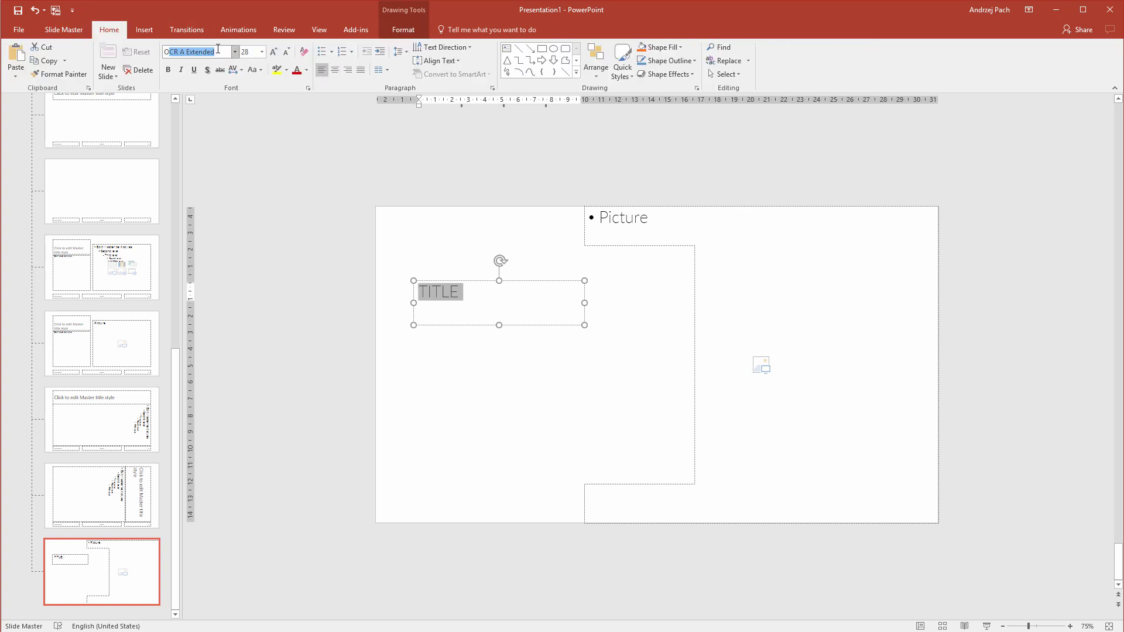
key("Return")
key("ctrl+b")
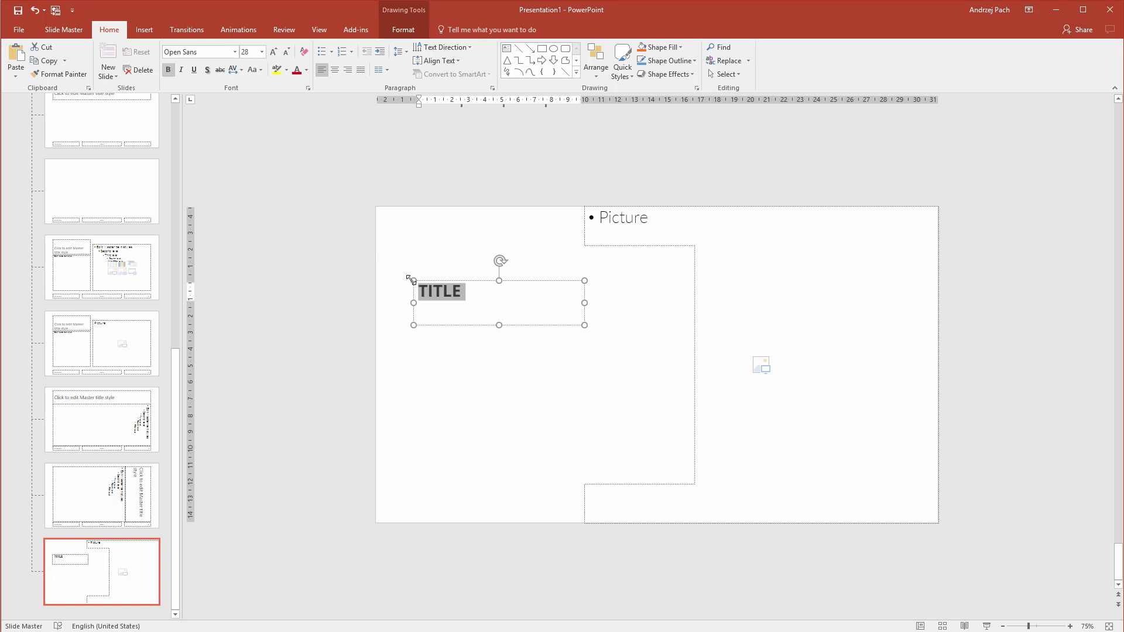
left_click(274, 53)
left_click(278, 54)
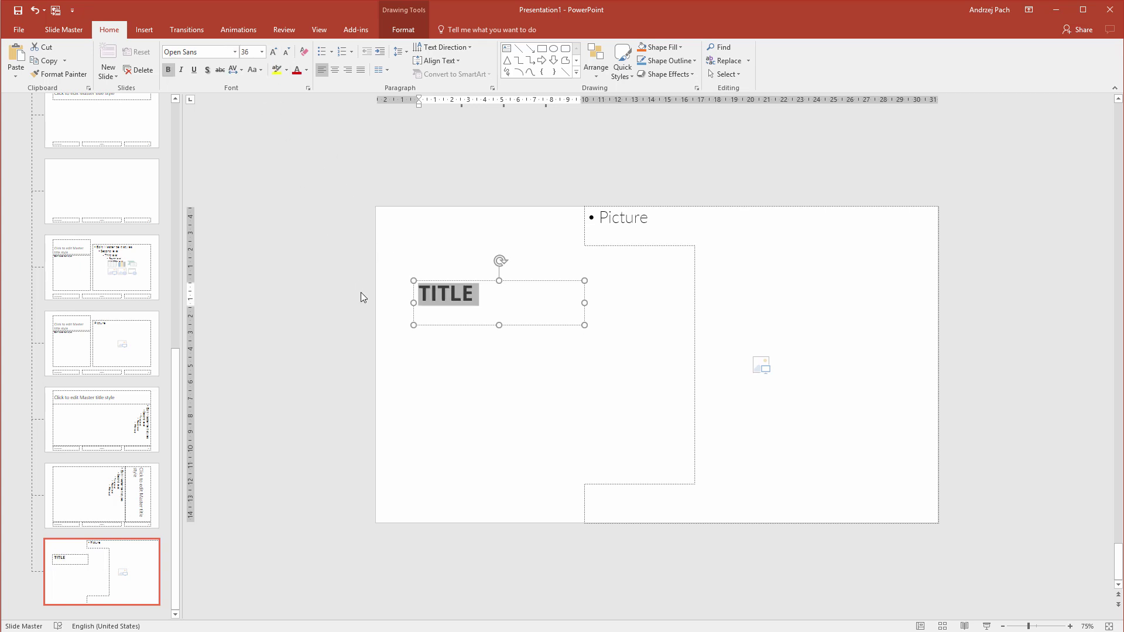
left_click(409, 343)
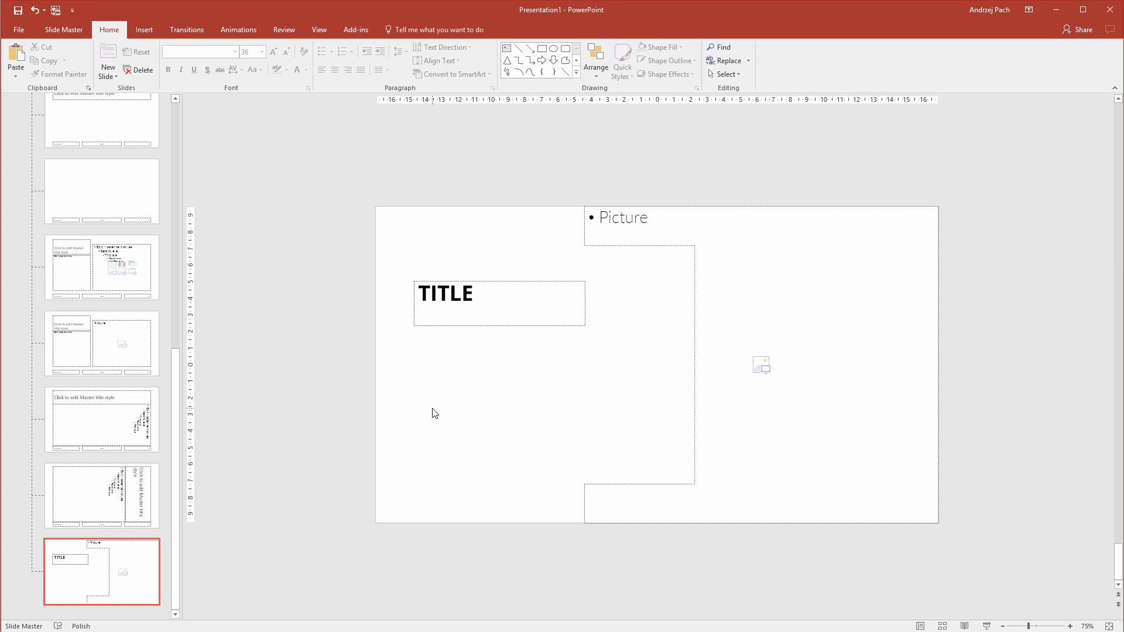
Step: Duplicate the TITLE placeholder, move the copy below it and enlarge it
left_click(434, 326)
key("ctrl+c")
key("ctrl+v")
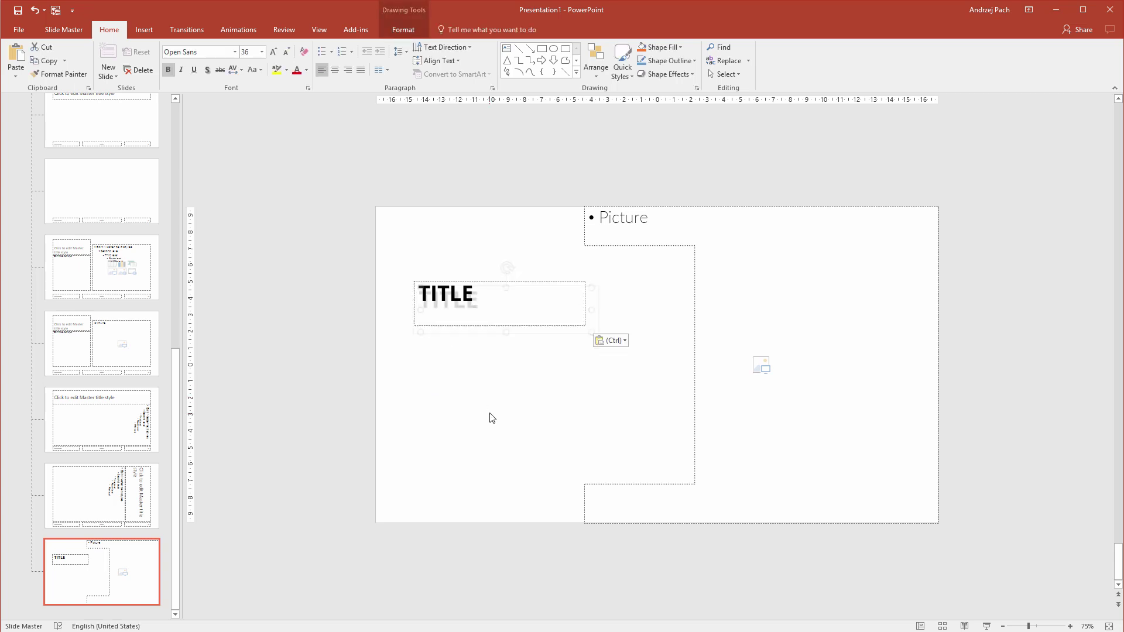
left_click_drag(460, 332, 454, 382)
left_click_drag(585, 382, 668, 462)
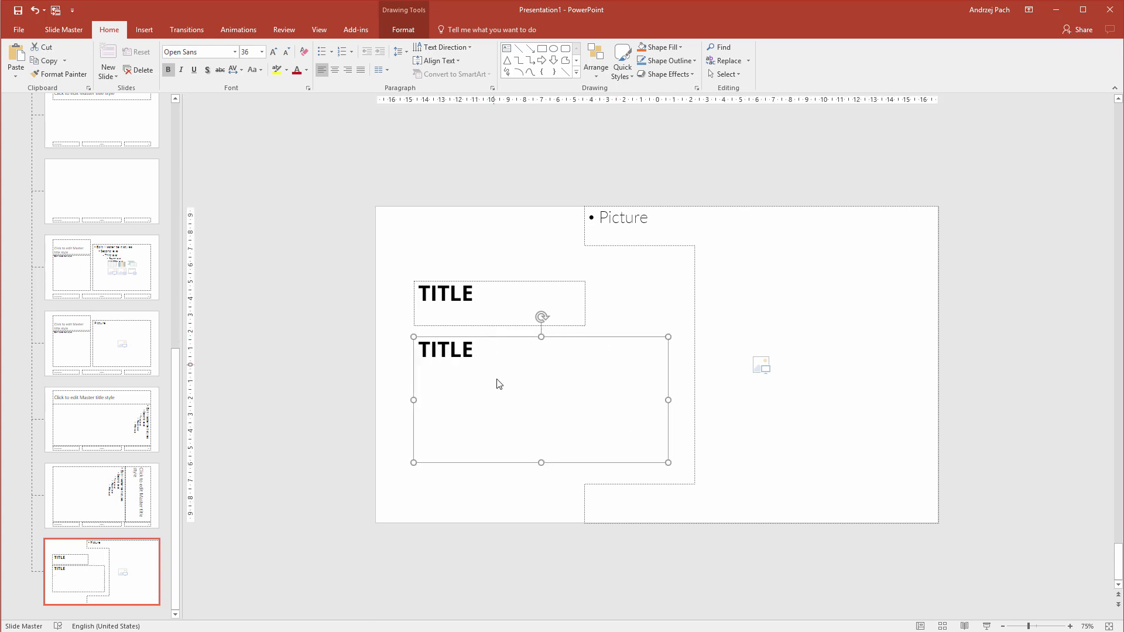
Step: Make the copy regular weight at 18 pt and change its text to 'Normal text'
left_click(168, 69)
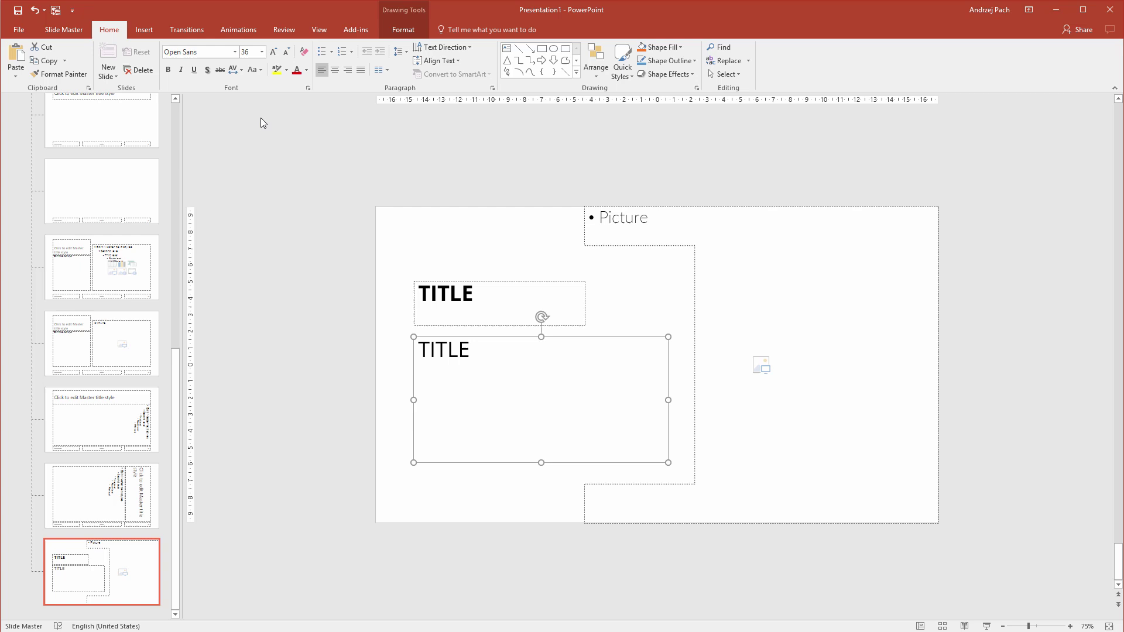
left_click(287, 52)
left_click(286, 52)
left_click(286, 52)
left_click(286, 52)
left_click(286, 52)
left_click(422, 346)
double_click(423, 345)
type("Normal te")
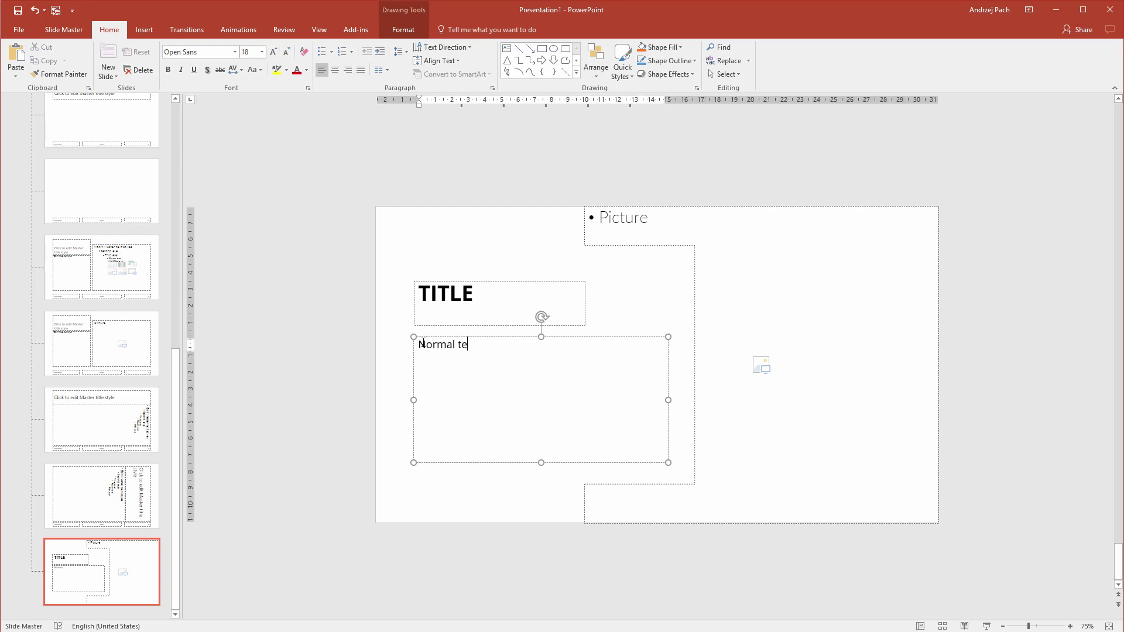
type("xt")
left_click(277, 342)
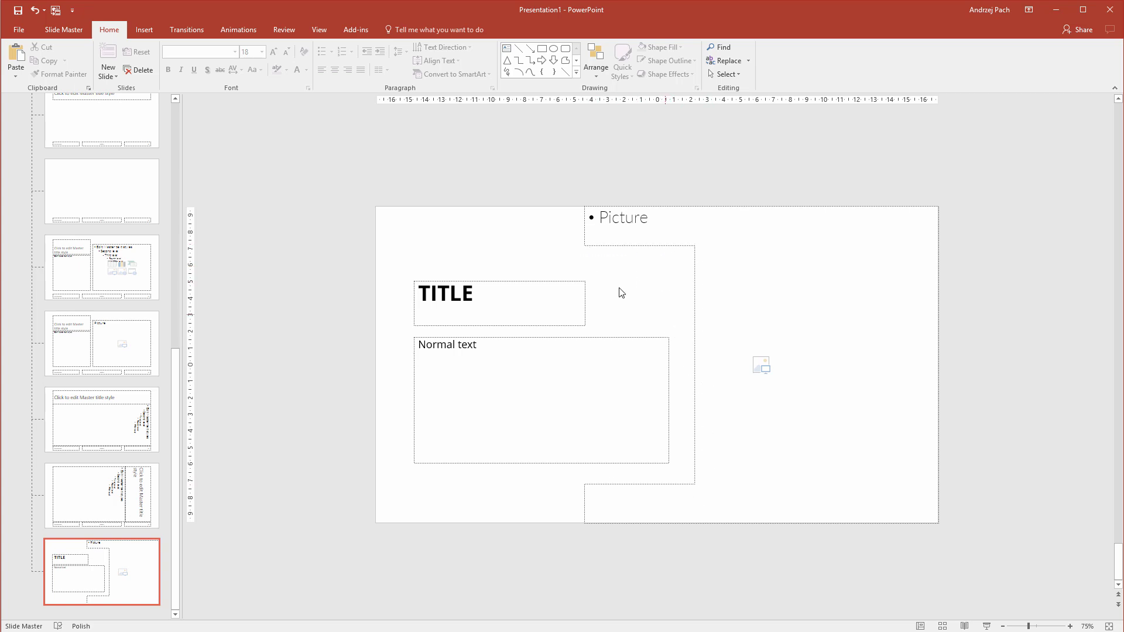
Step: Draw a small square above the TITLE box, duplicate it, and select both squares
left_click(144, 30)
left_click(205, 75)
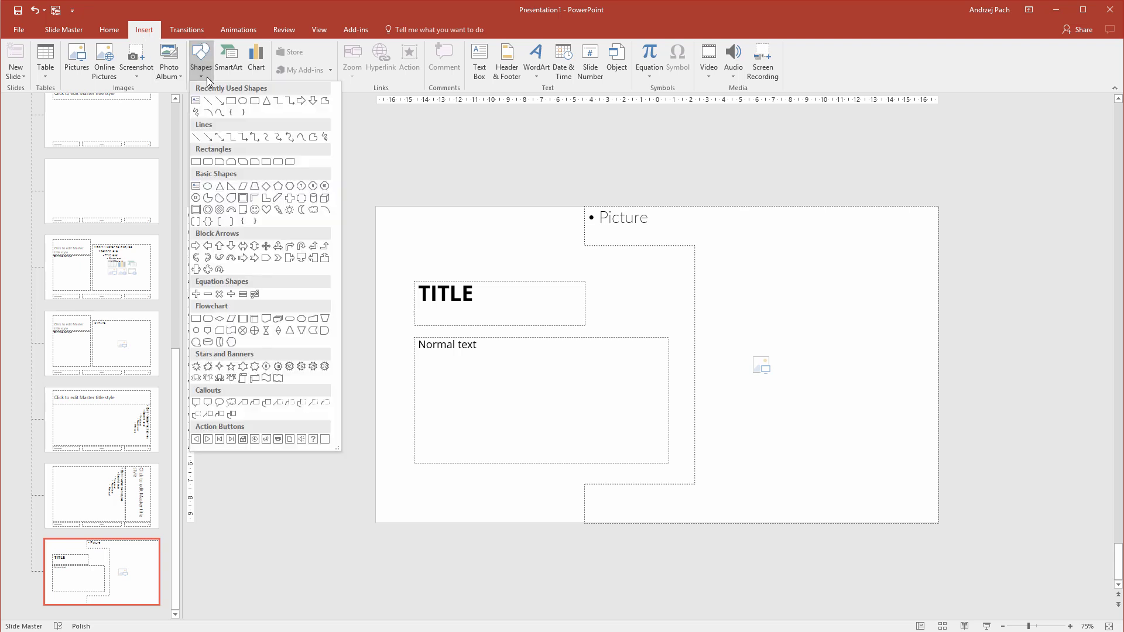
left_click(231, 113)
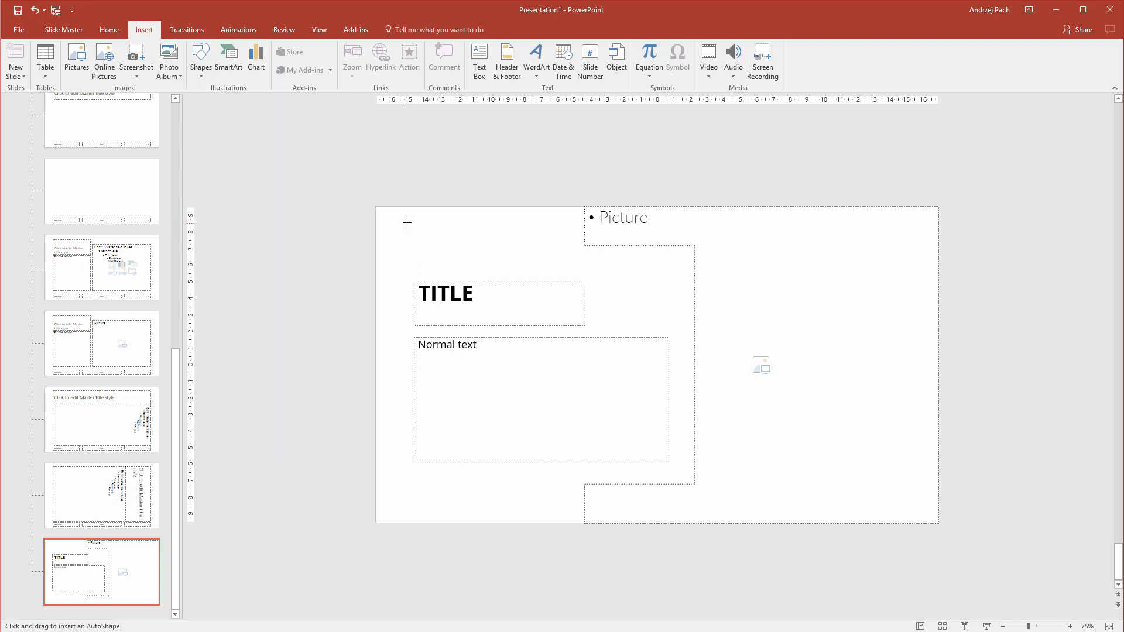
left_click_drag(407, 222, 442, 258)
key("ctrl+d")
left_click(359, 207)
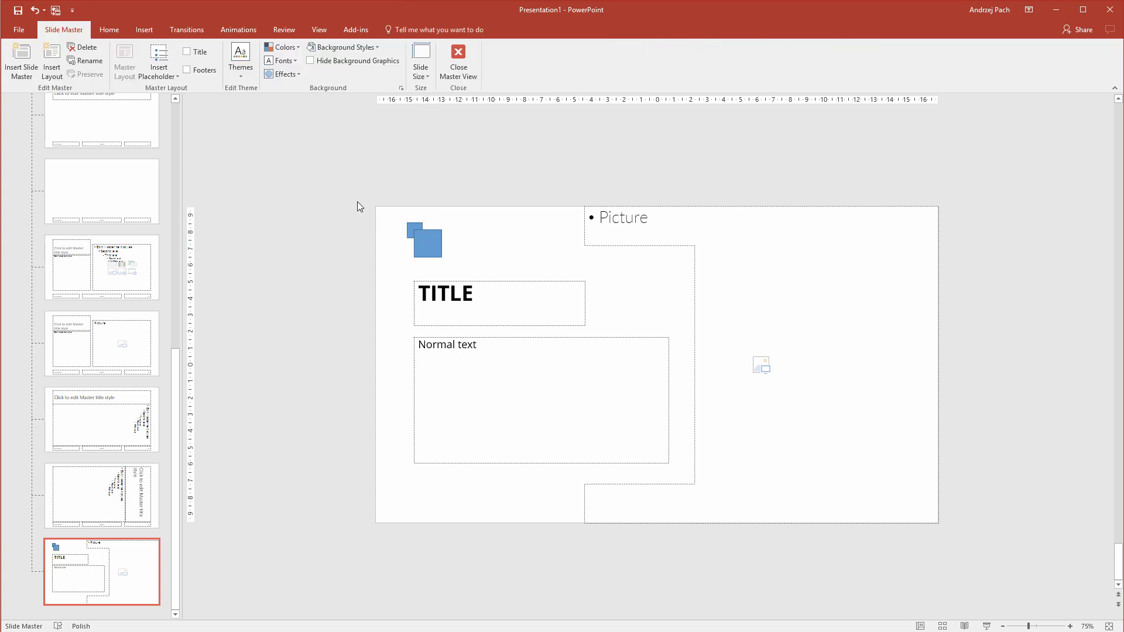
left_click_drag(359, 206, 465, 269)
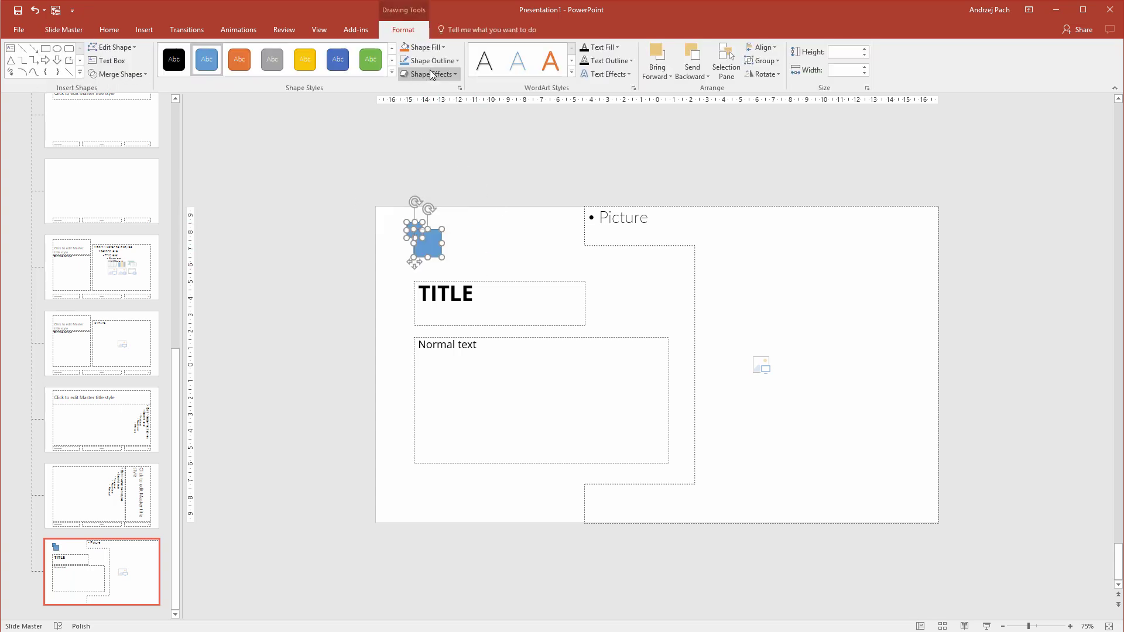
Step: Give both squares no fill and a light grey 1½ pt outline, then shift them slightly
left_click(434, 50)
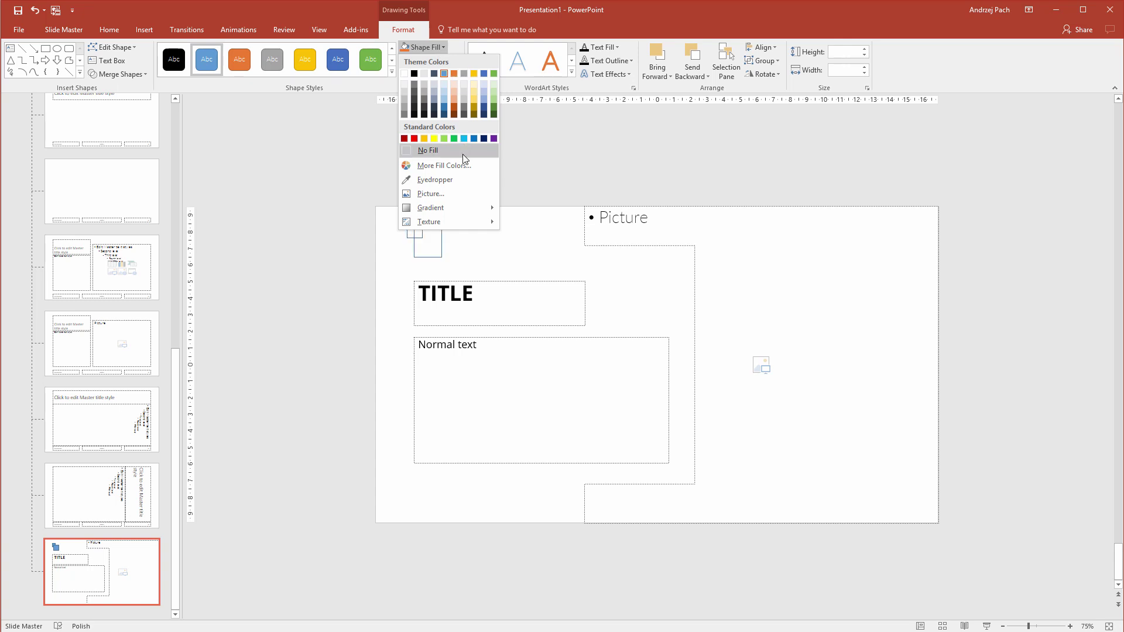
left_click(462, 153)
left_click(452, 63)
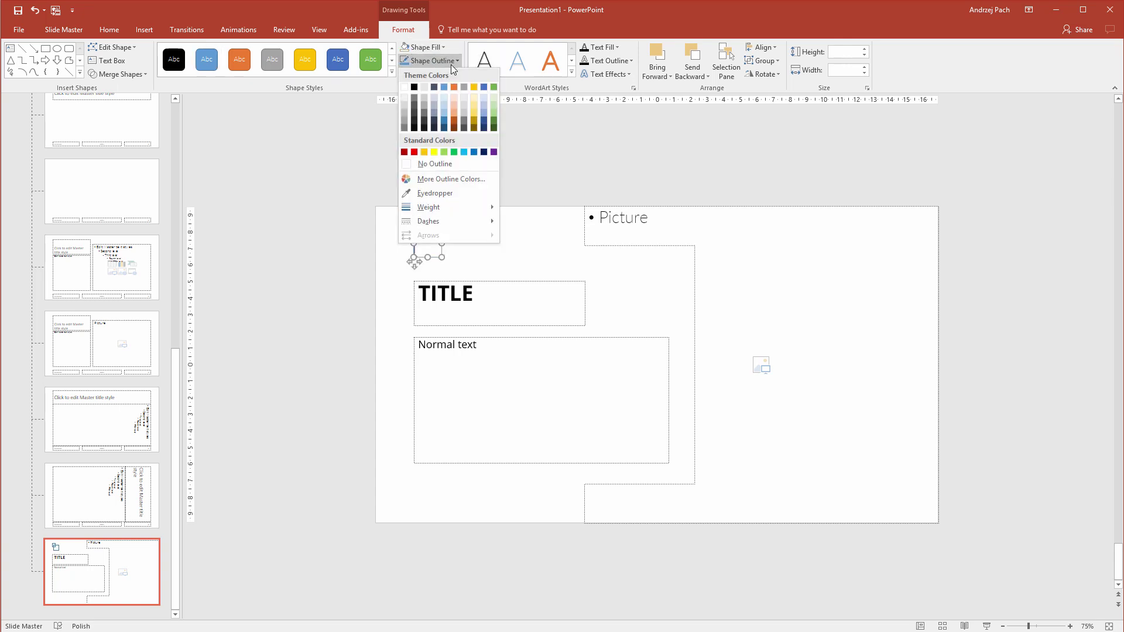
left_click(426, 88)
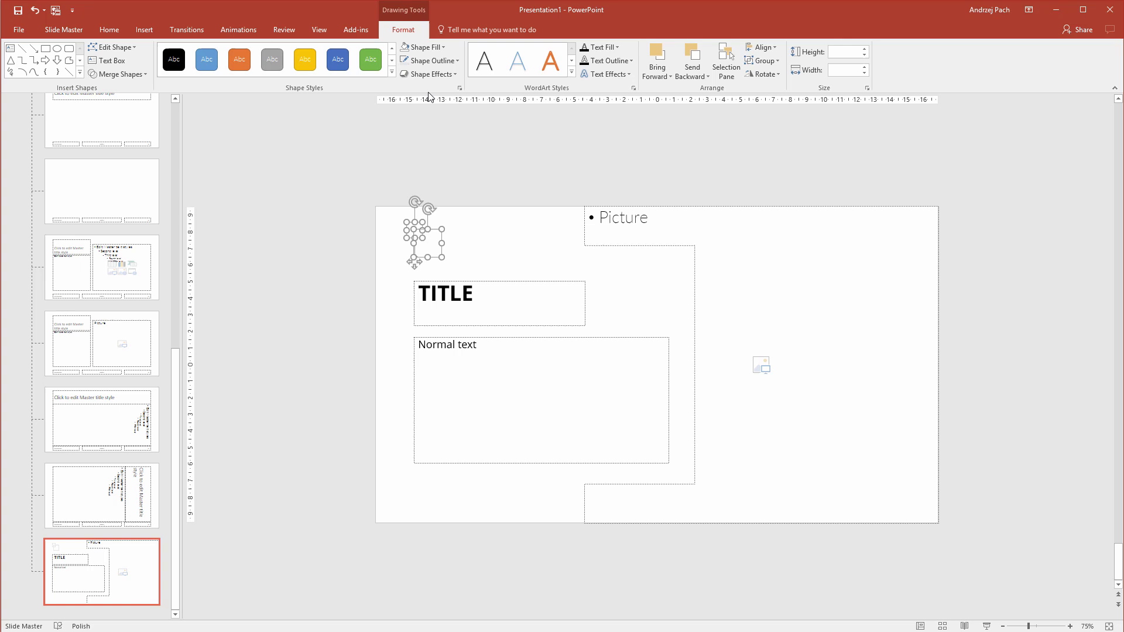
left_click(429, 64)
mouse_move(427, 208)
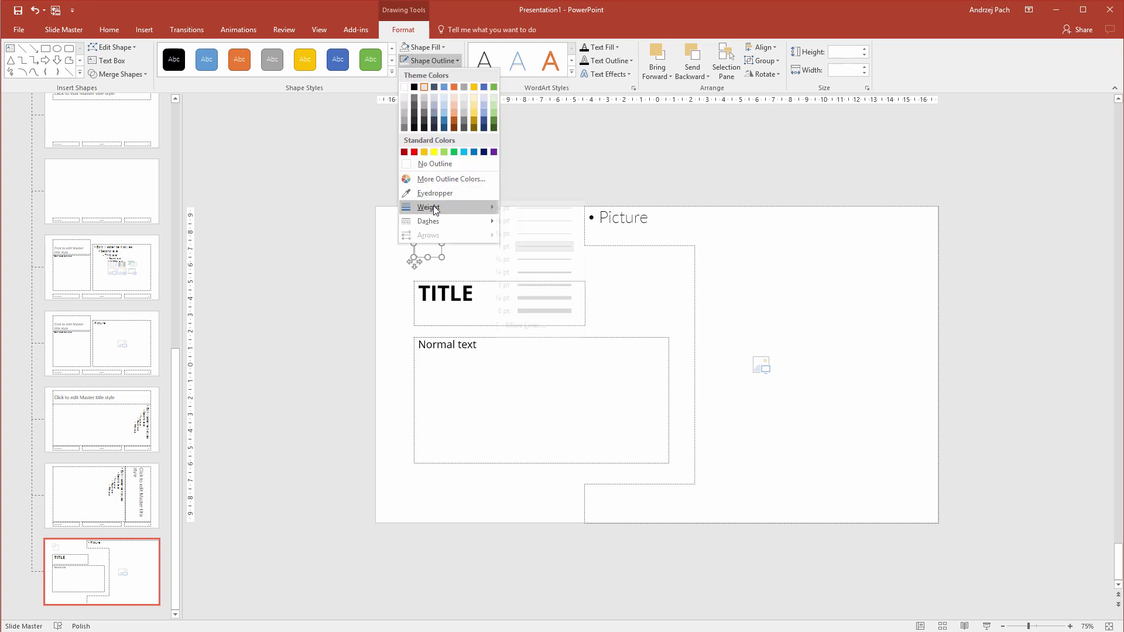
left_click(557, 259)
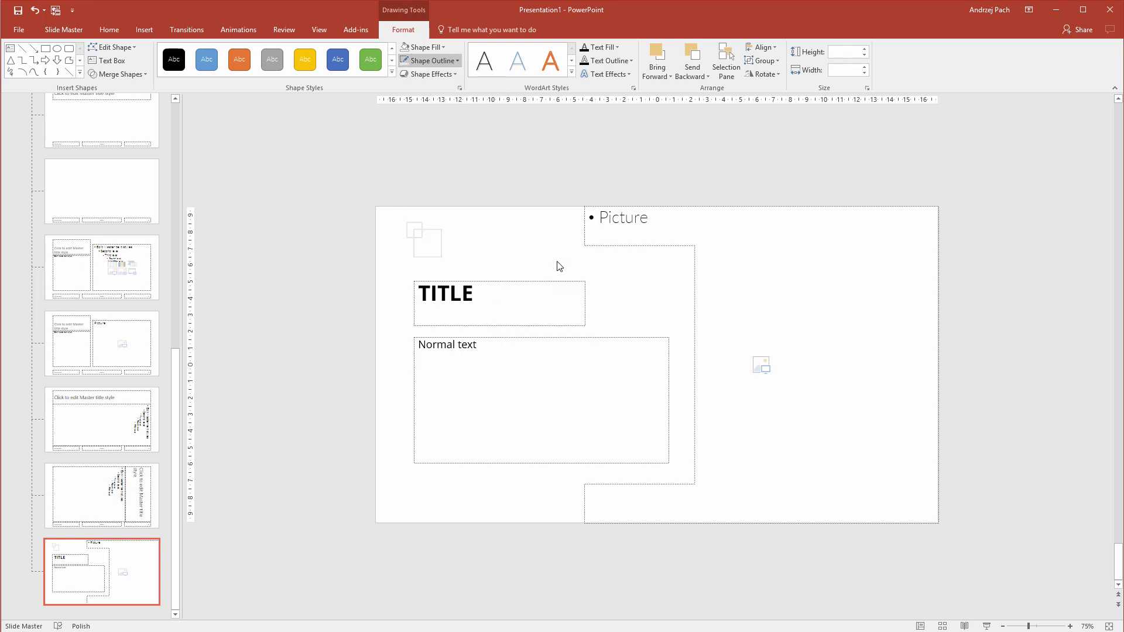
left_click(532, 243)
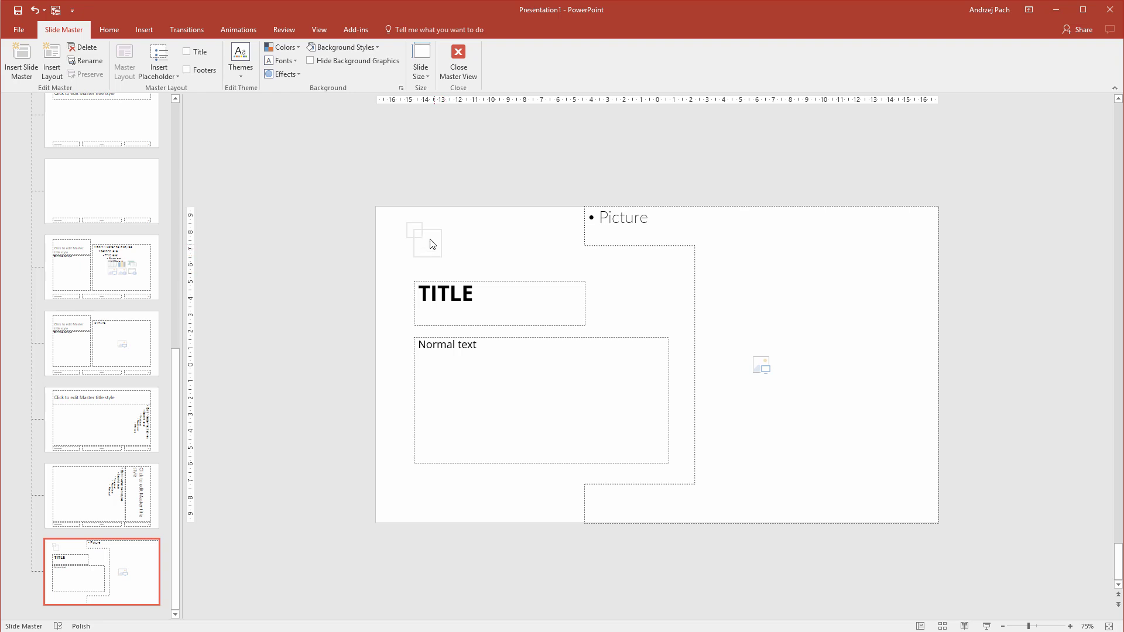
left_click_drag(369, 206, 455, 258)
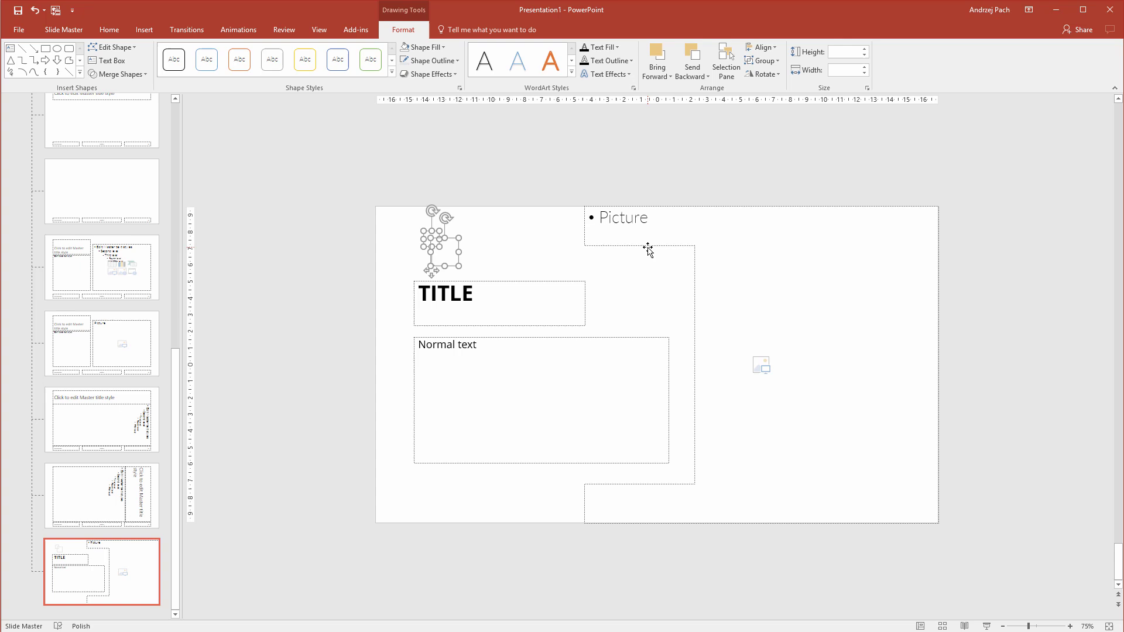
Step: Set the notched Picture placeholder's Shape Outline weight to 4½ pt
left_click(649, 249)
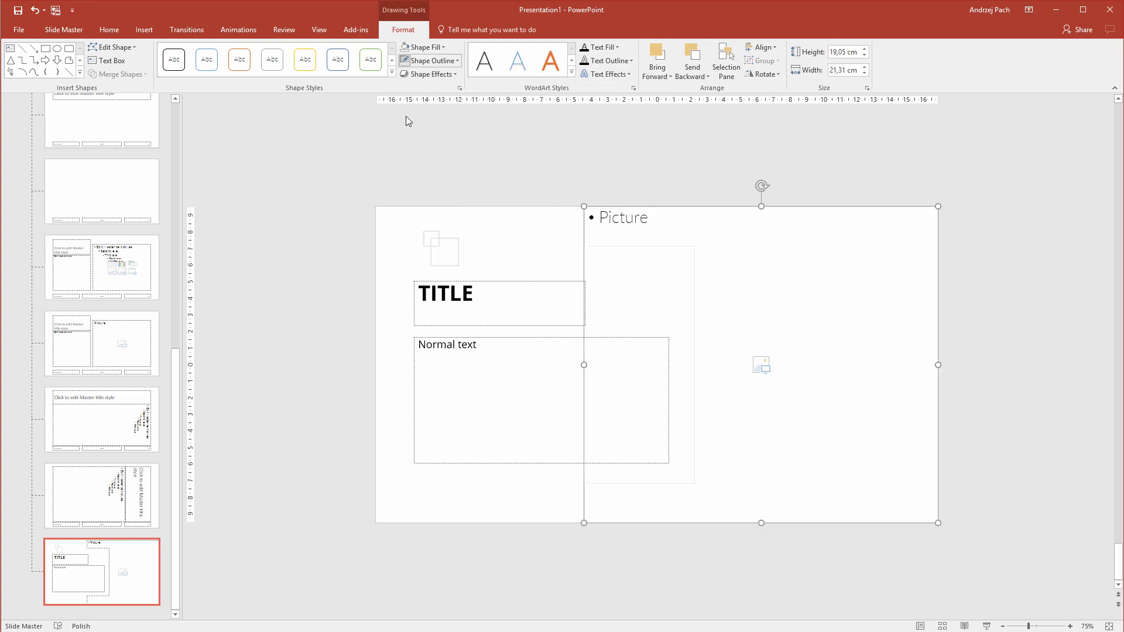
left_click(436, 60)
mouse_move(463, 208)
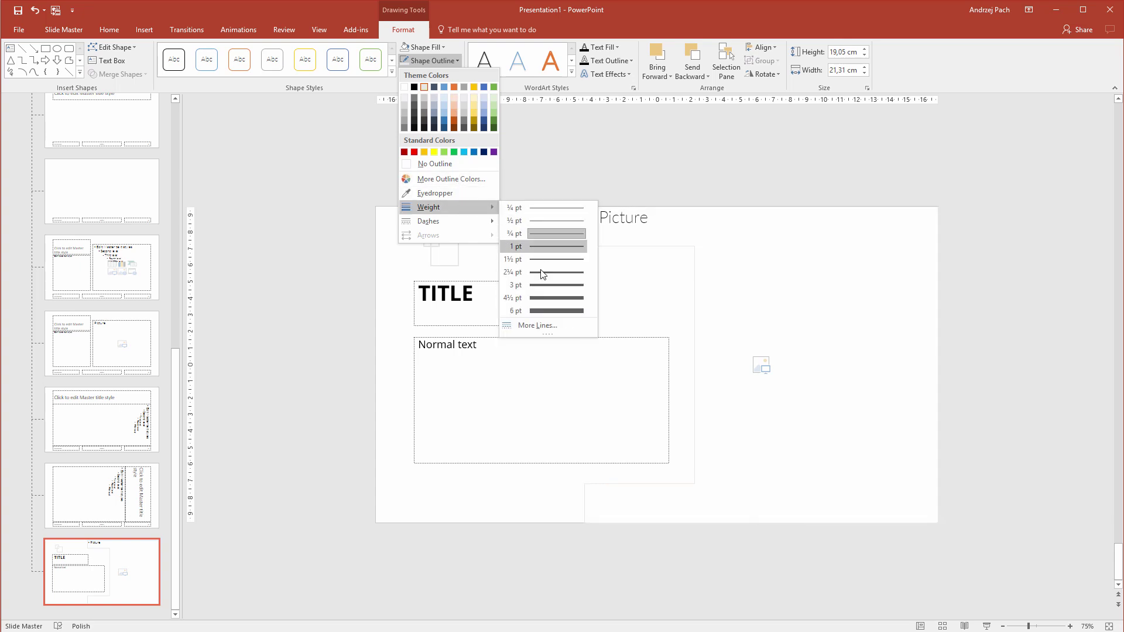
left_click(547, 297)
left_click(517, 274)
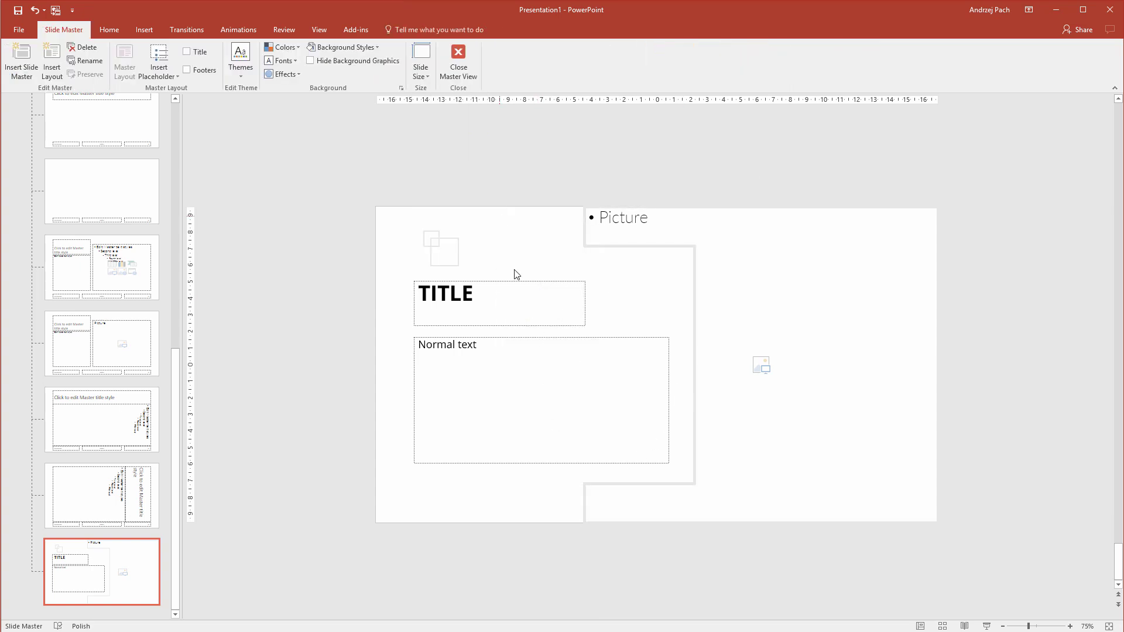
Step: Close Master View and add new slides until the presentation reaches slide 4
left_click(466, 64)
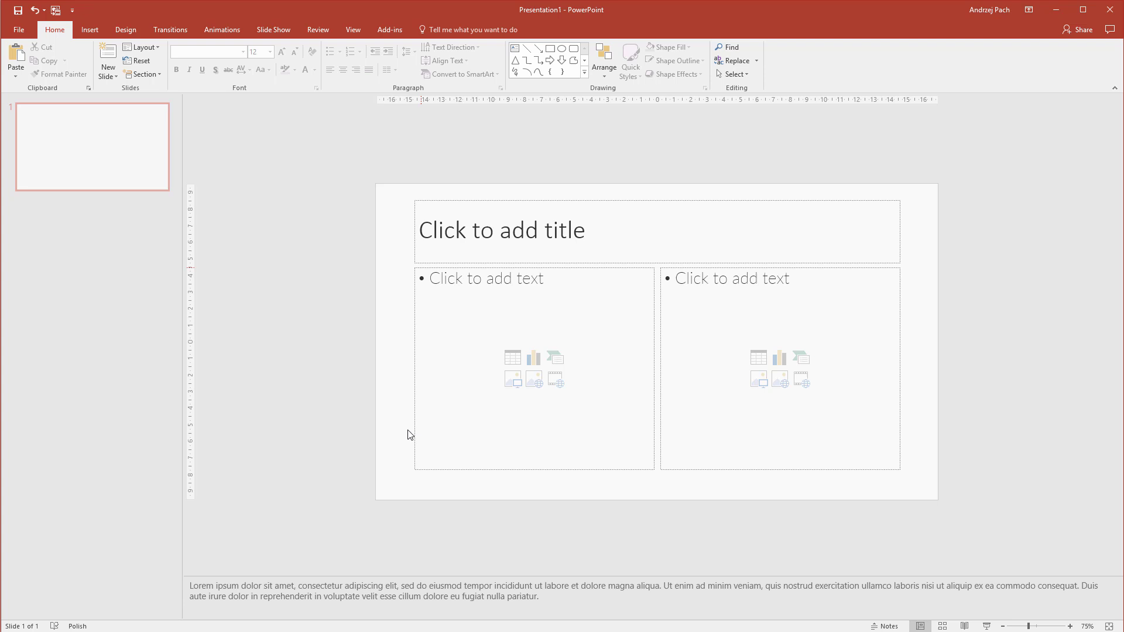
left_click(79, 240)
right_click(79, 240)
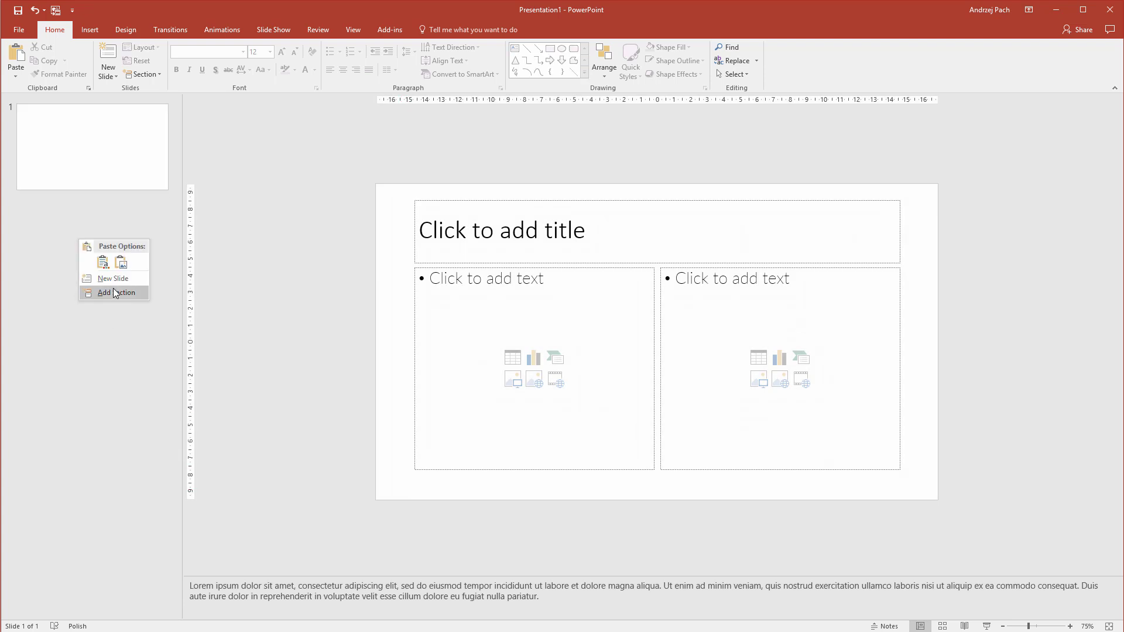
left_click(114, 285)
right_click(109, 357)
left_click(139, 395)
right_click(118, 418)
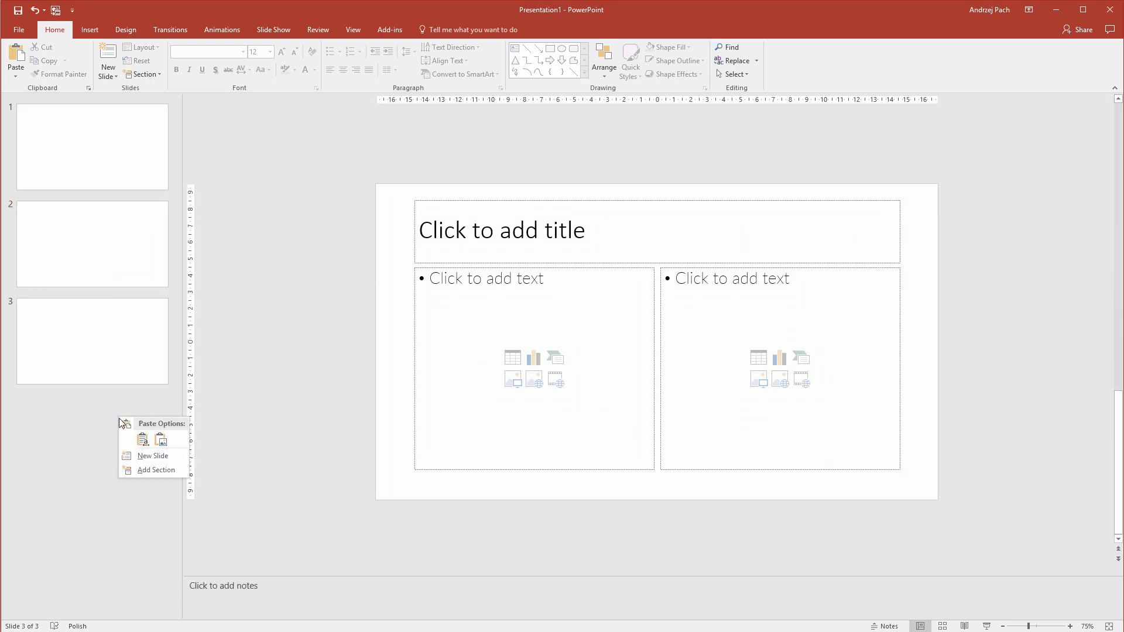
left_click(134, 456)
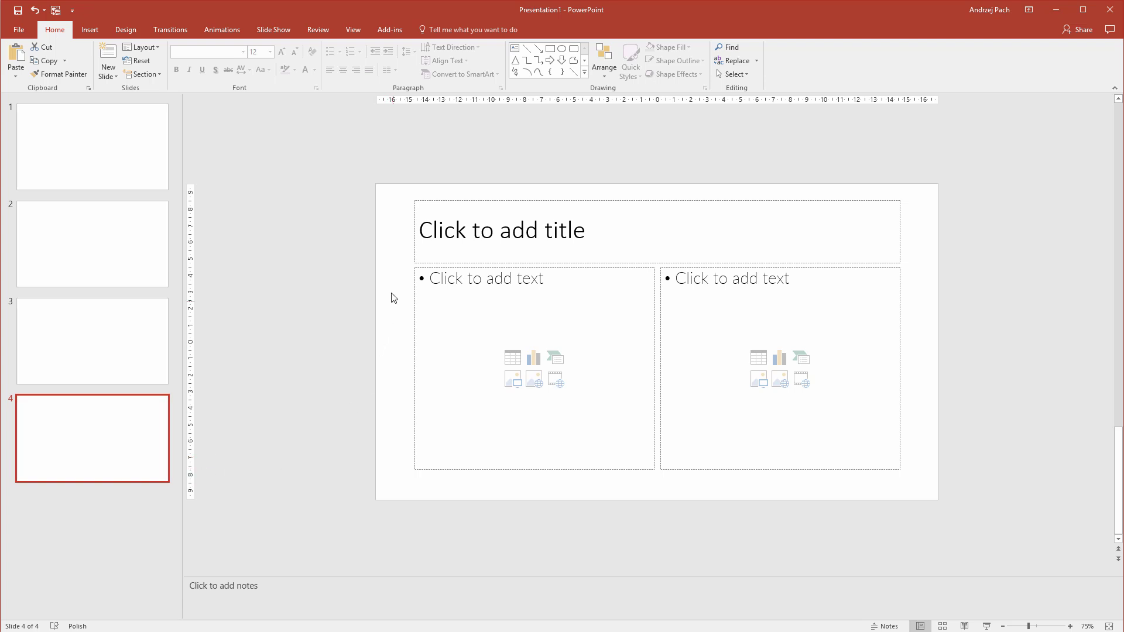
Step: Give slide 4 the custom notched layout and drag PC notebook.jpg into its picture placeholder
right_click(395, 266)
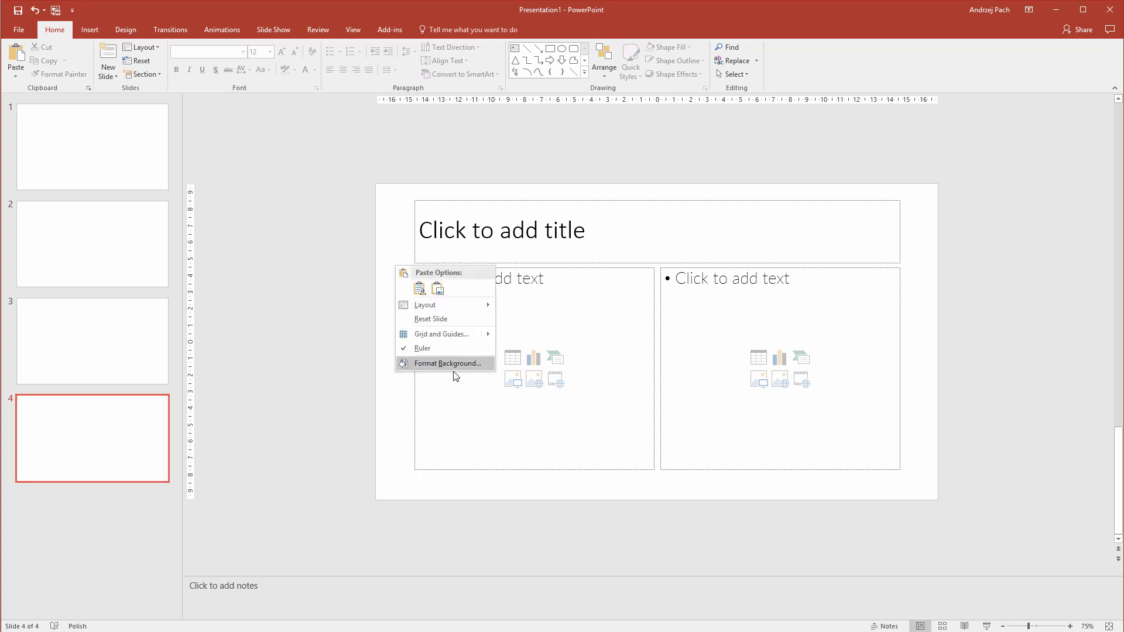
mouse_move(436, 309)
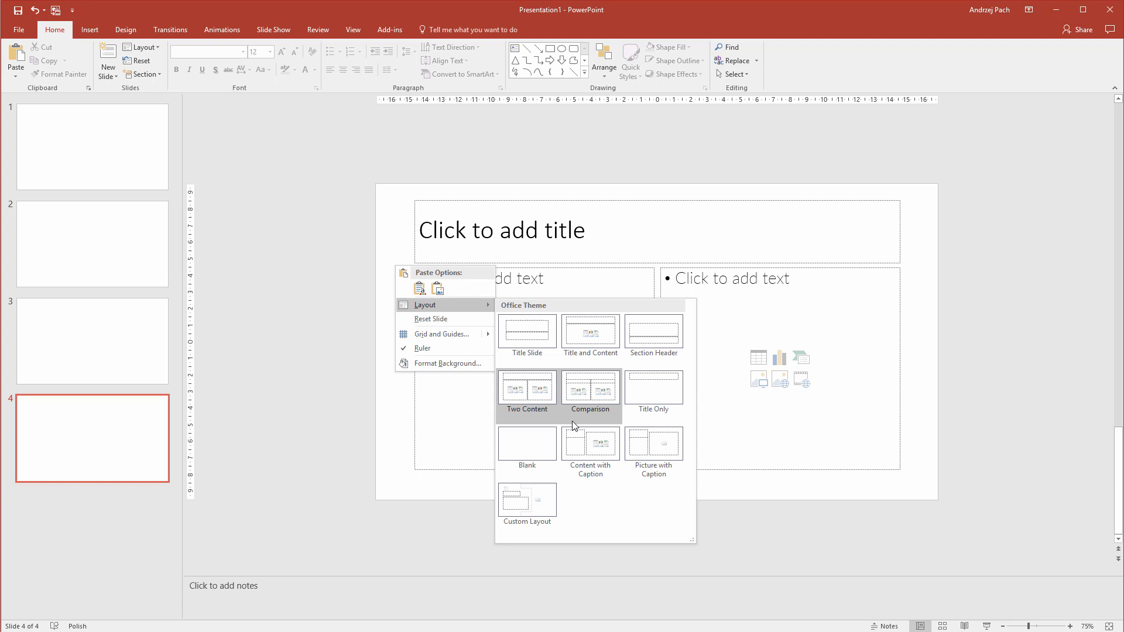
left_click(532, 515)
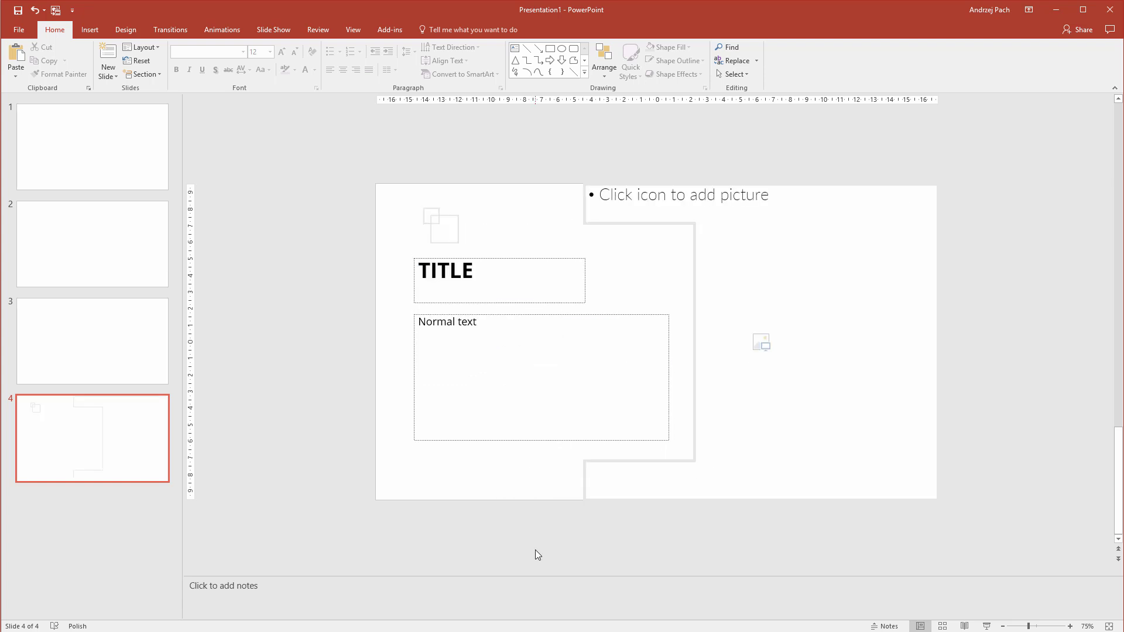
key("alt+Tab")
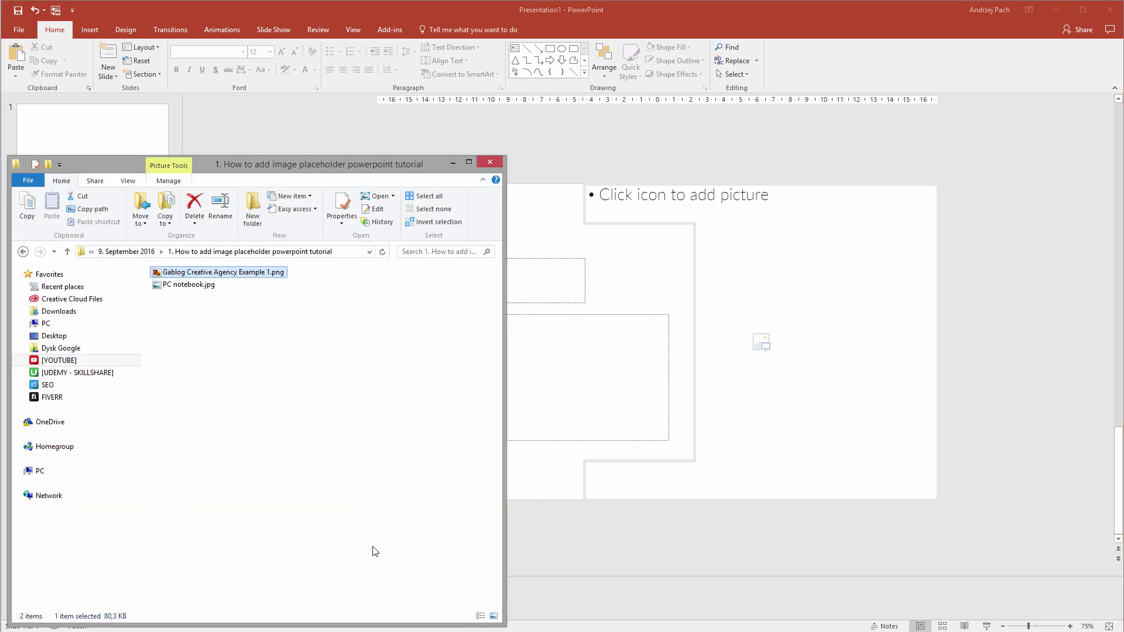
left_click(222, 343)
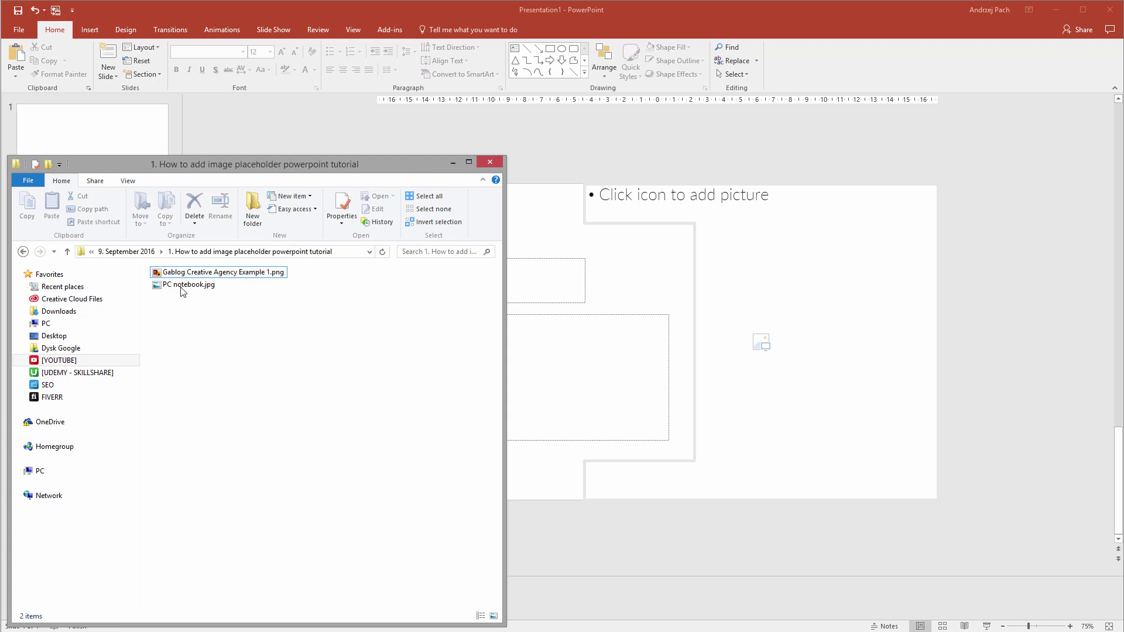
left_click(182, 287)
left_click(222, 369)
left_click_drag(179, 294, 758, 337)
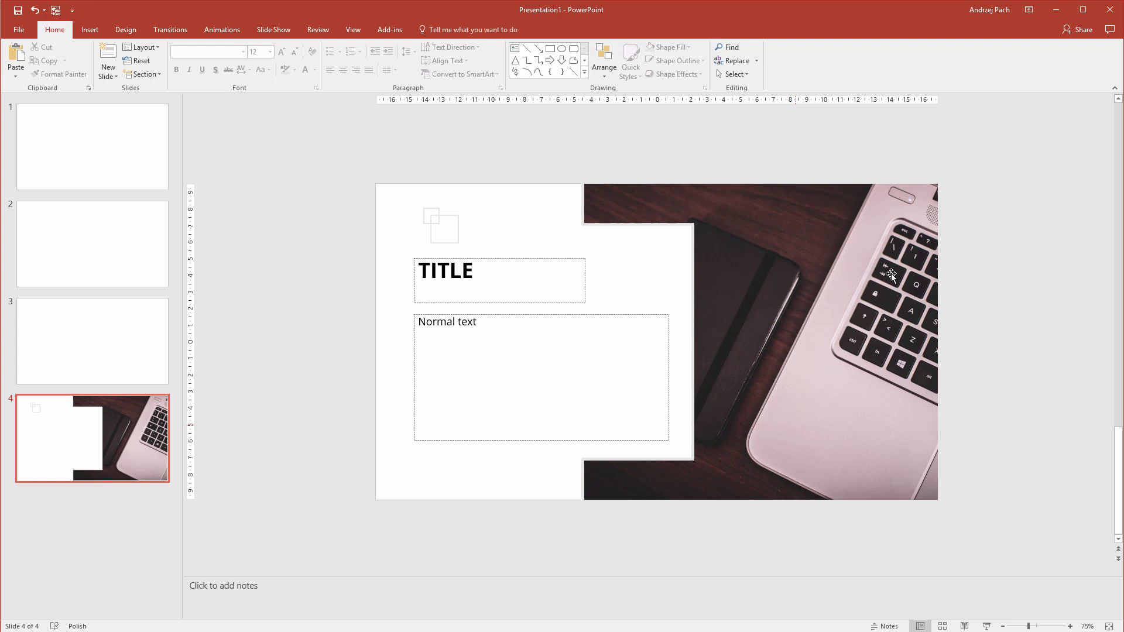
Step: Replace the dragged laptop photo by inserting it through the placeholder's picture icon, then view slide 1
left_click(796, 355)
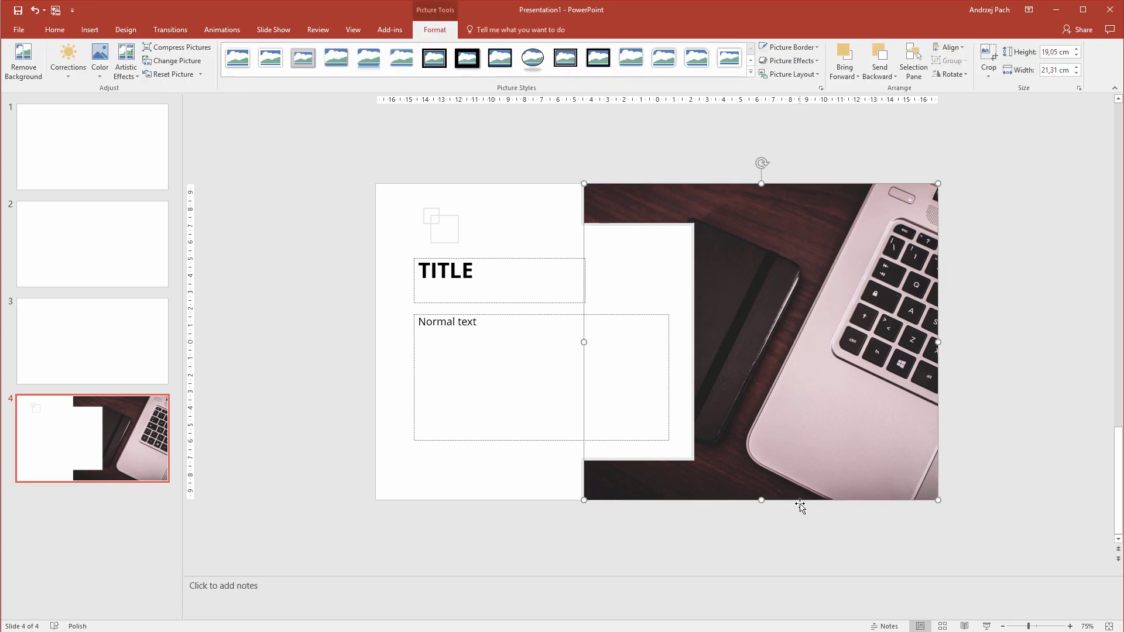
key("Delete")
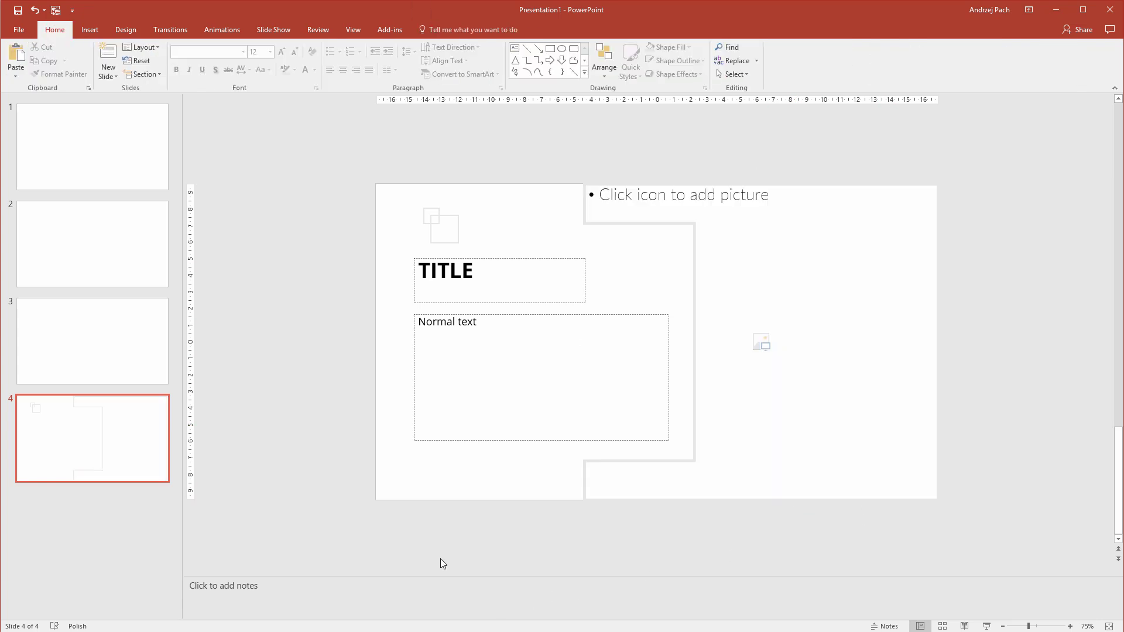
left_click(760, 344)
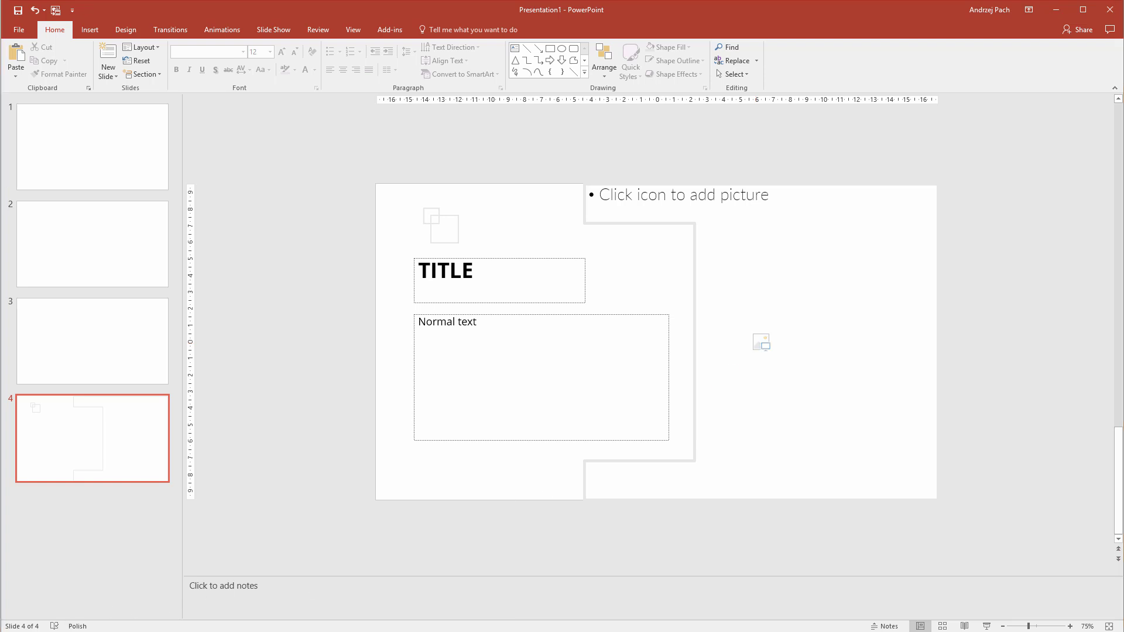
double_click(201, 291)
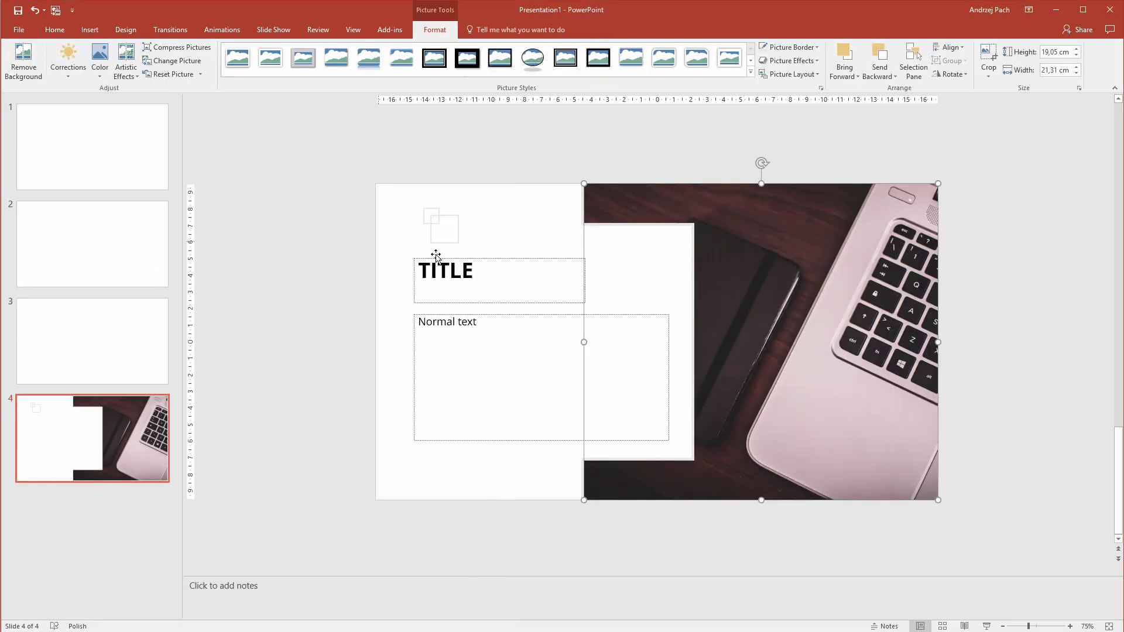
left_click(98, 156)
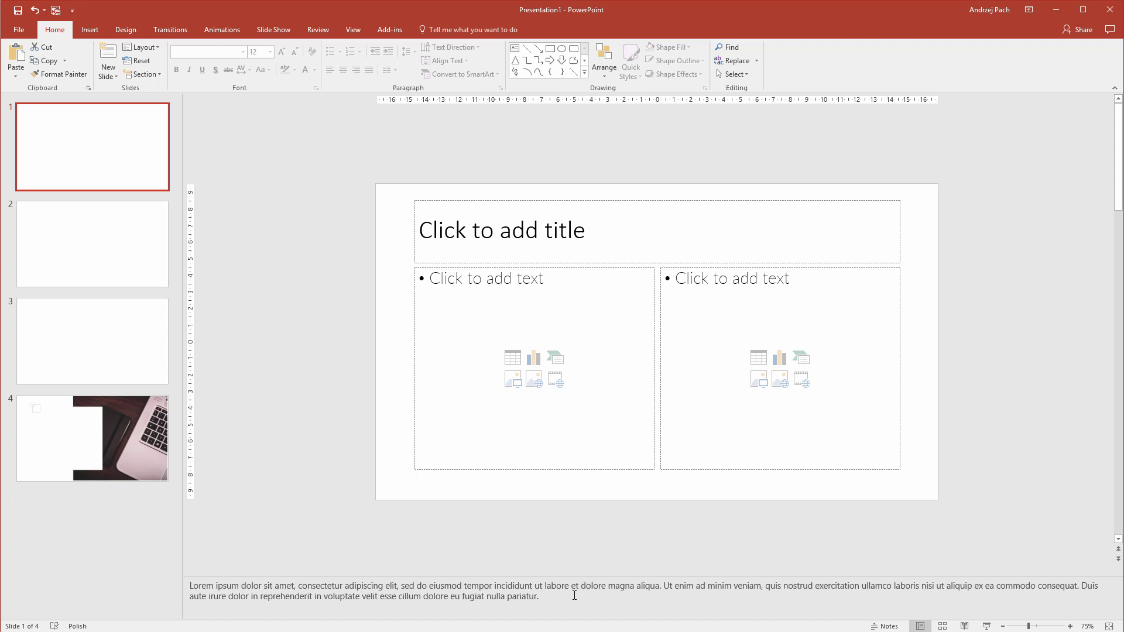
Step: Paste slide 1's Lorem ipsum notes paragraph into slide 4's body placeholder and justify it
left_click(575, 595)
triple_click(321, 586)
key("ctrl+c")
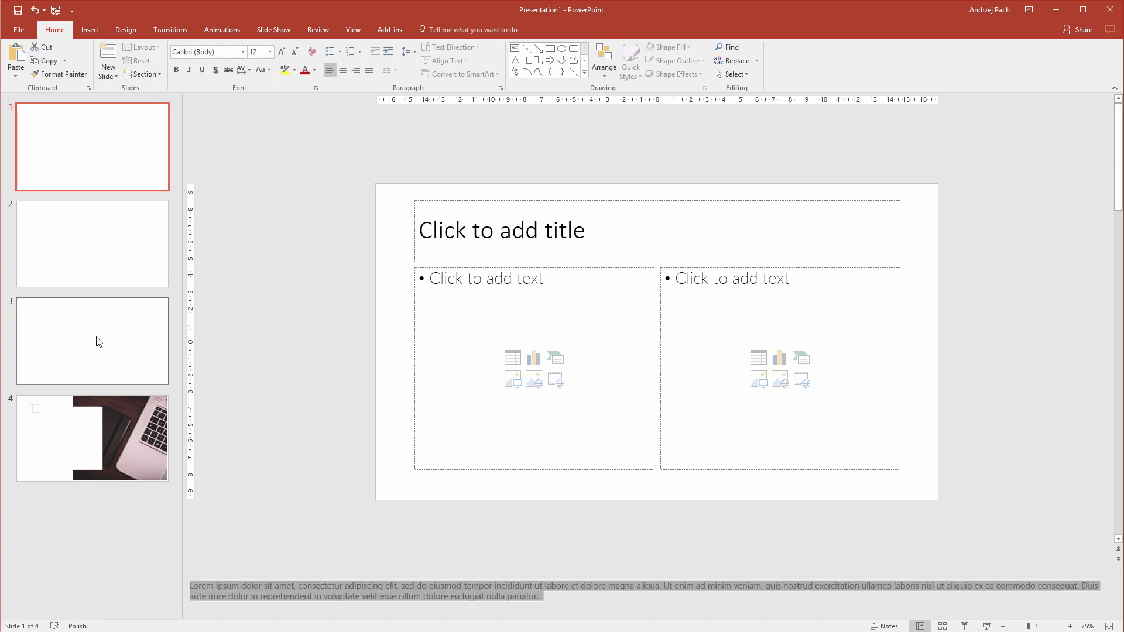
left_click(92, 439)
left_click(488, 350)
key("ctrl+v")
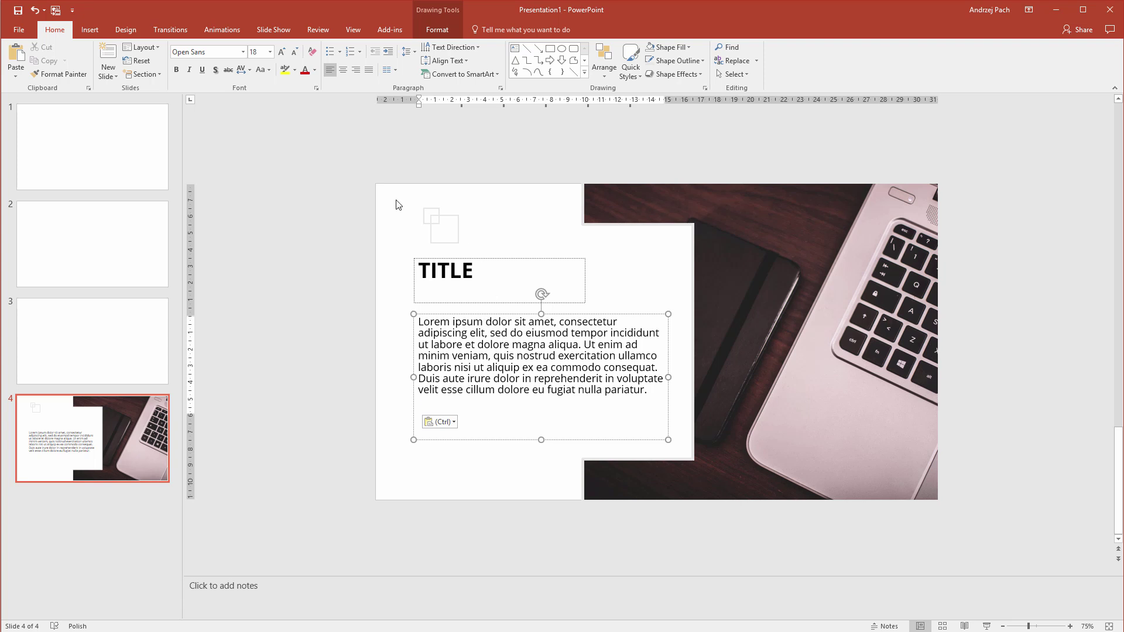
key("ctrl+a")
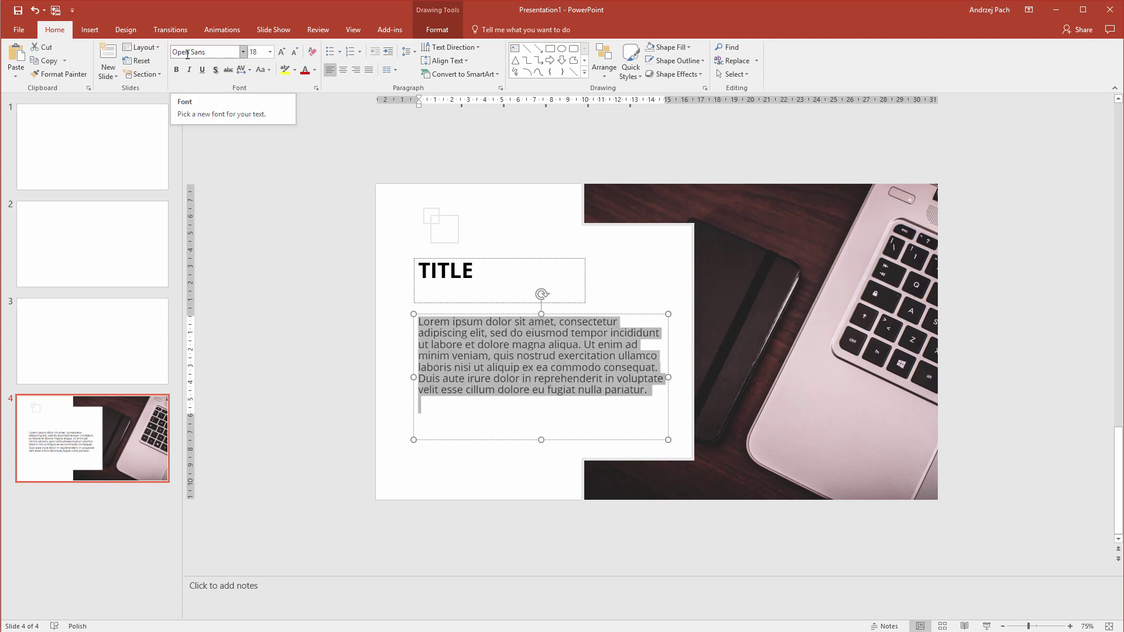
key("ctrl+j")
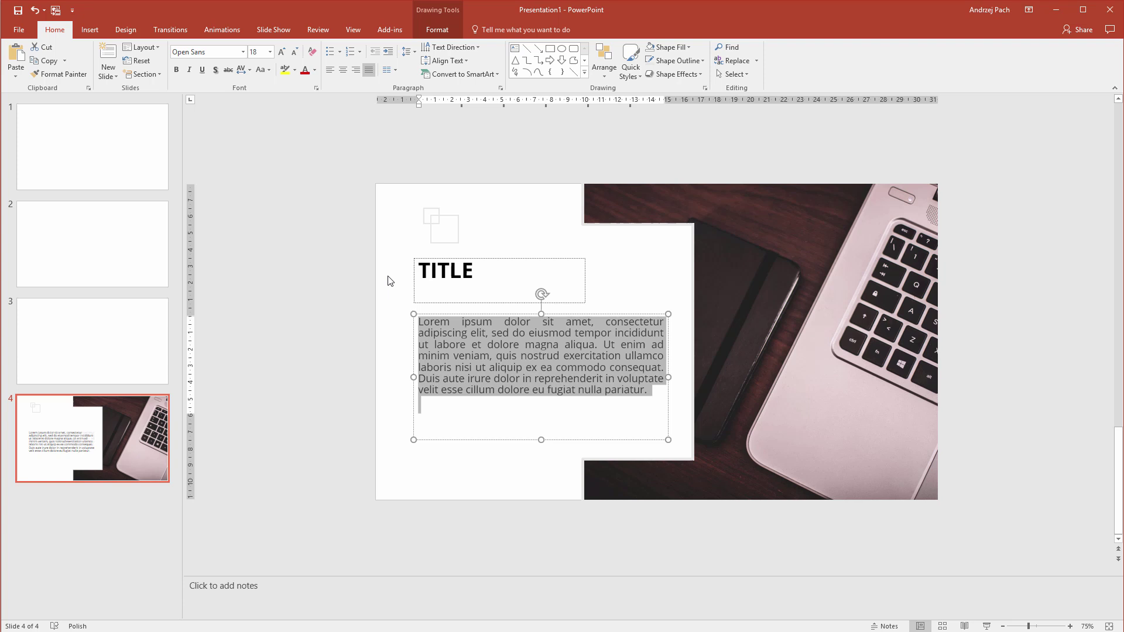
Step: Replace the TITLE placeholder text with 'COOL SLIDE TITLE'
double_click(423, 264)
key("BackSpace")
type("COOL SLIDE TITLE")
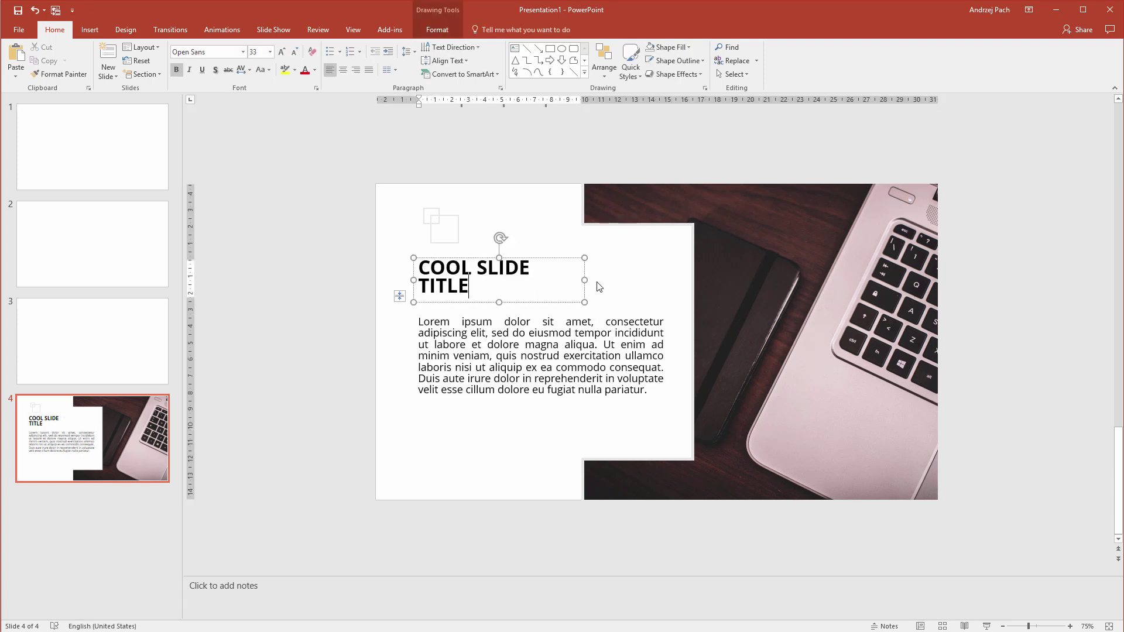
Step: Widen the title box so COOL SLIDE TITLE fits one line and fill its text dark grey
left_click_drag(584, 279, 655, 279)
triple_click(562, 272)
left_click(438, 29)
left_click(601, 47)
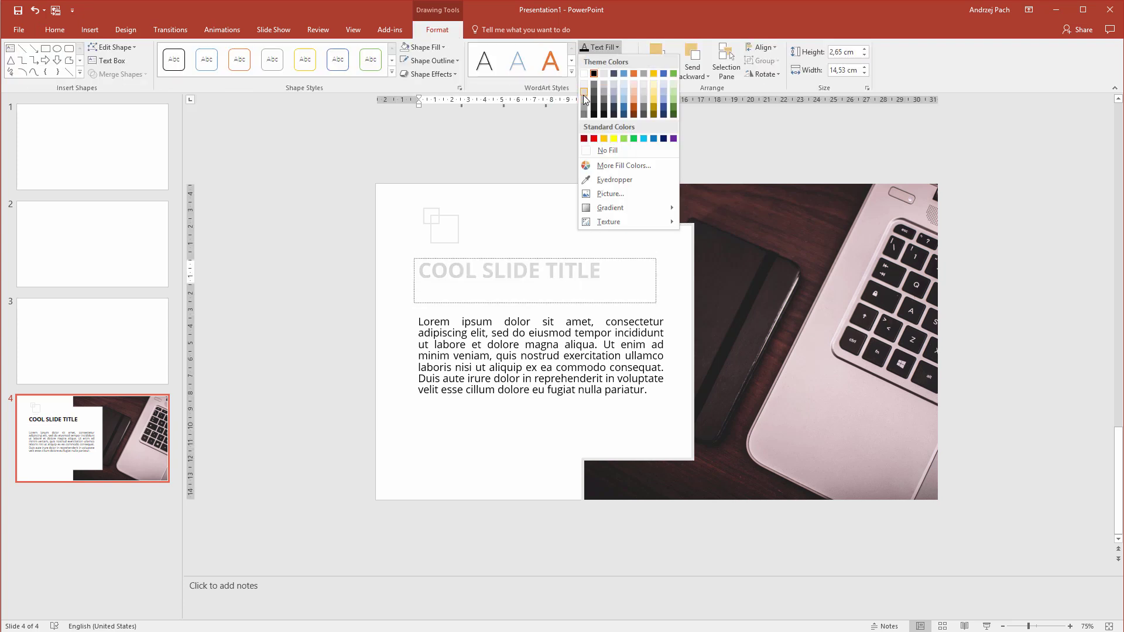
left_click(585, 94)
left_click(493, 142)
left_click(515, 258)
left_click(515, 258)
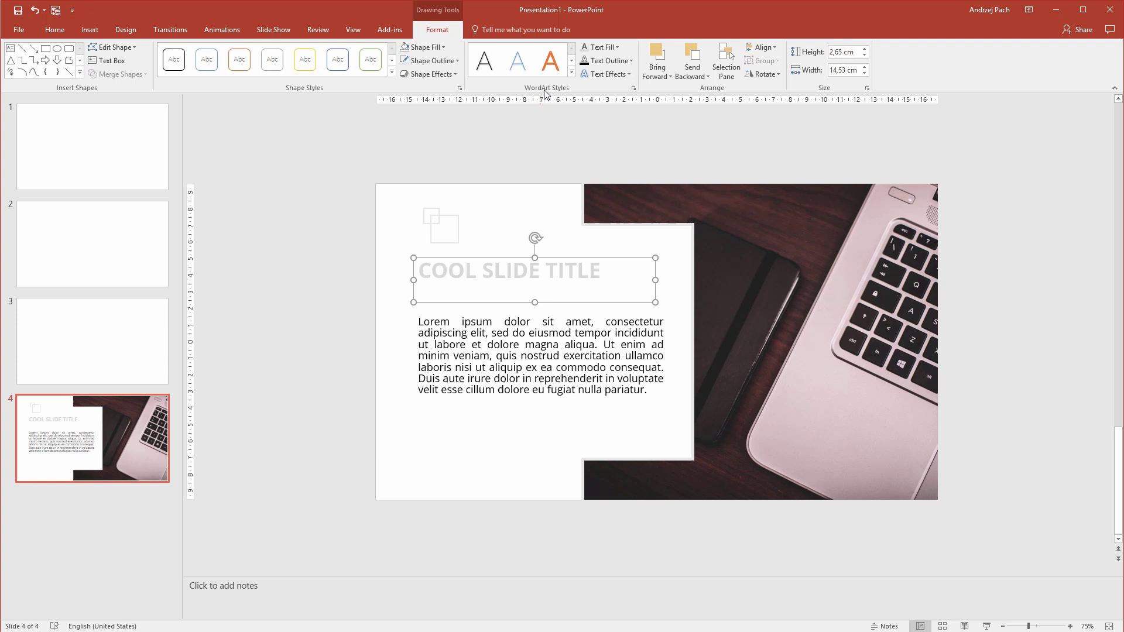
left_click(588, 48)
left_click(586, 88)
left_click(379, 398)
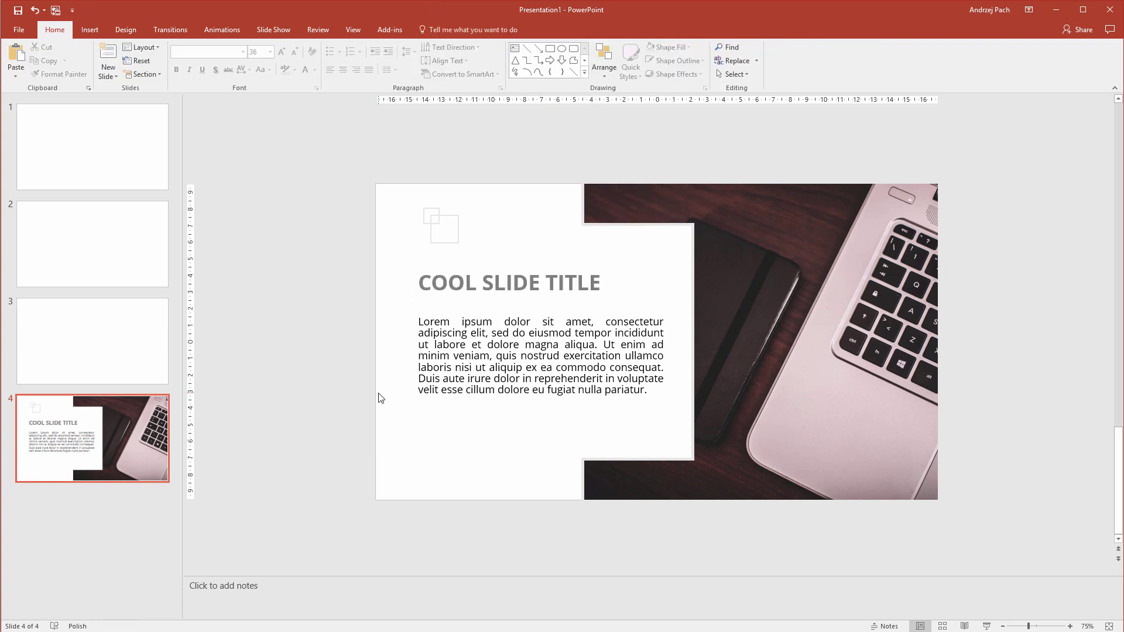
Step: Set the body paragraph's line spacing to 1.5
left_click(414, 375)
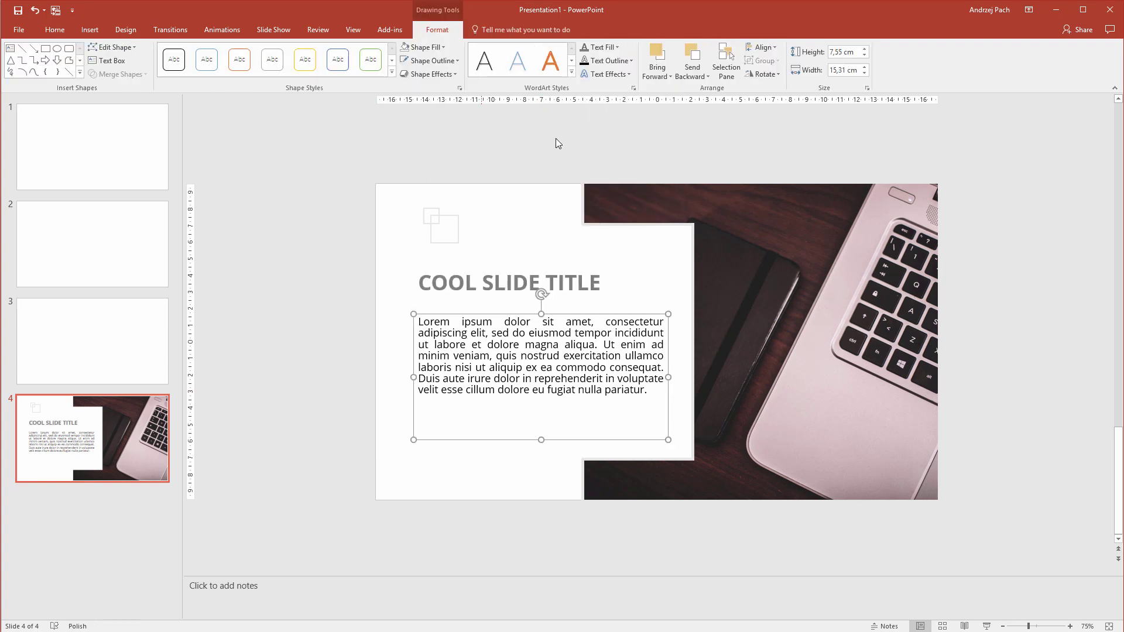
left_click(54, 29)
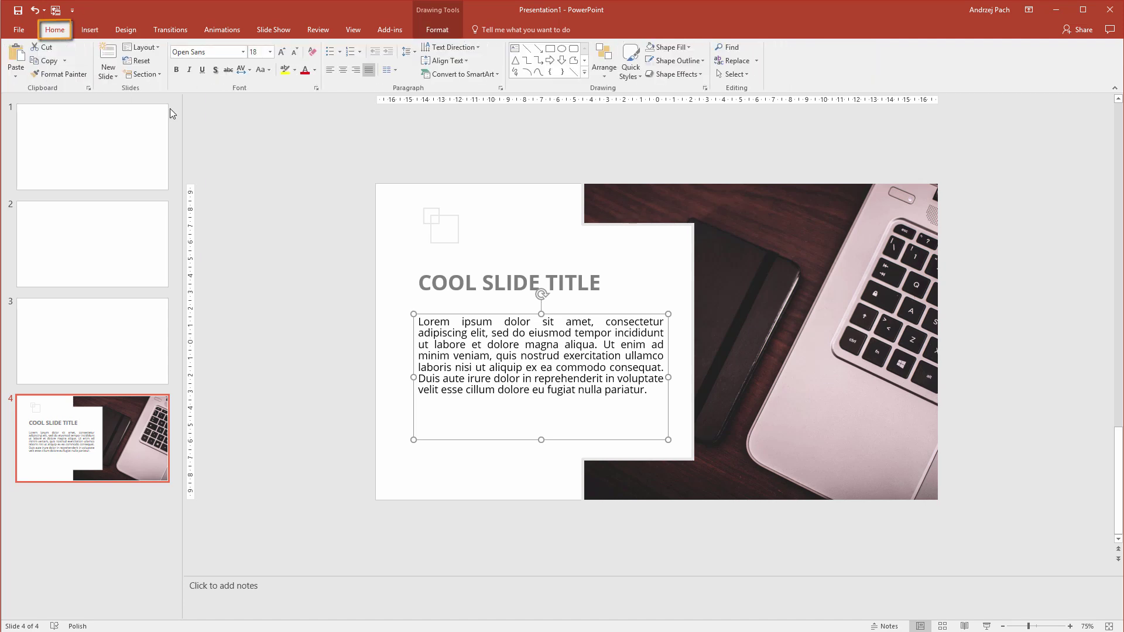
left_click(414, 52)
left_click(424, 80)
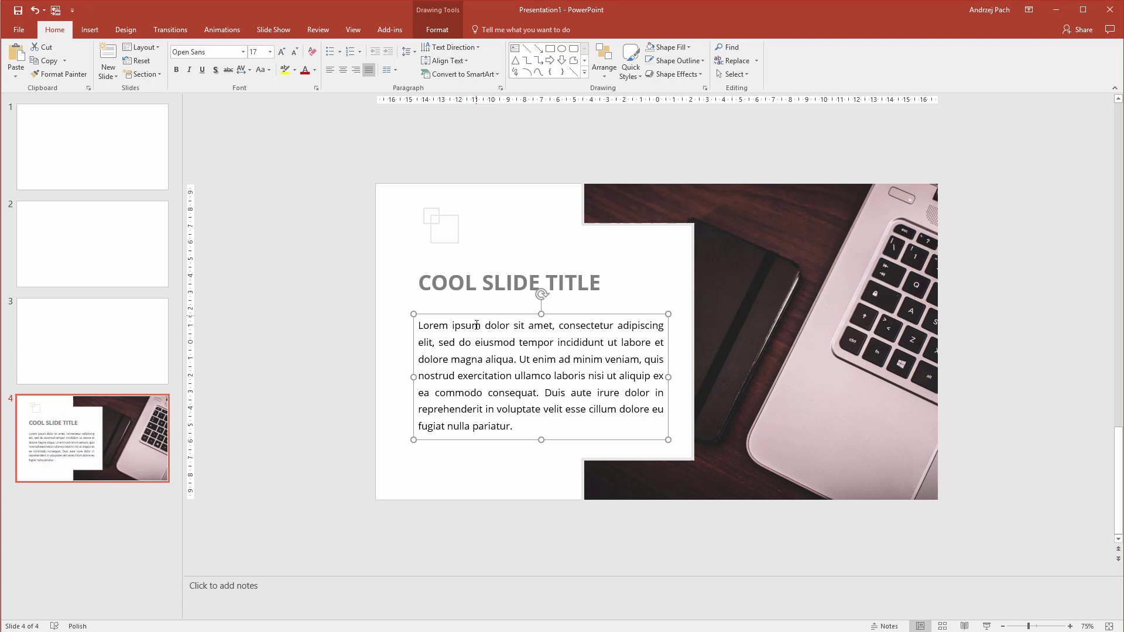
left_click(302, 433)
scroll(302, 433, "down", 1)
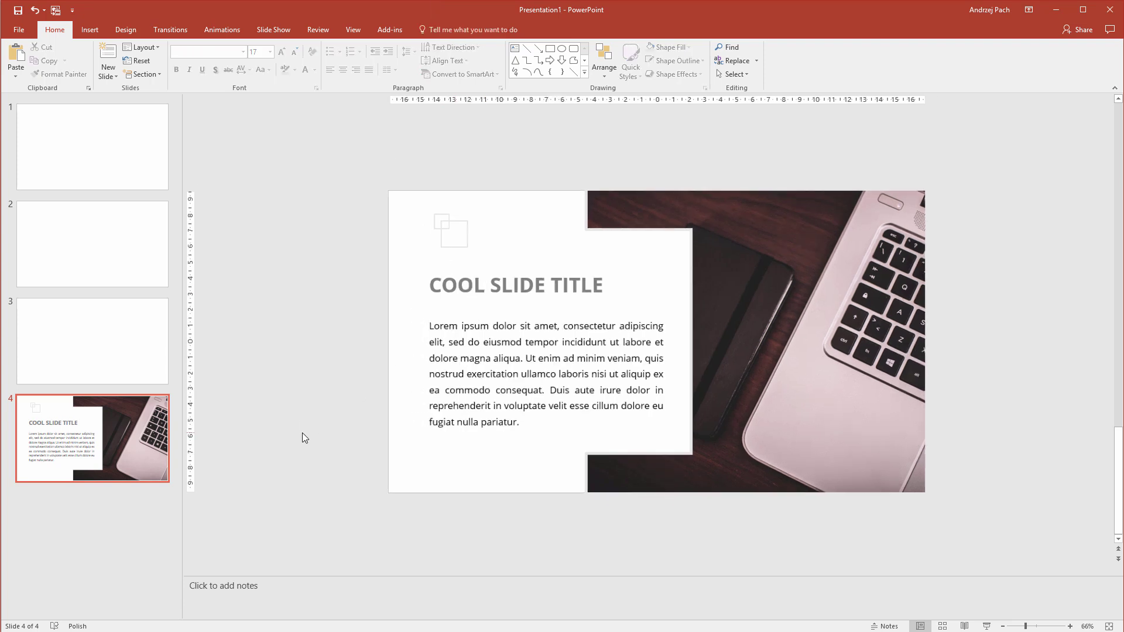
Step: Insert a new slide 5 after slide 4
left_click(92, 526)
right_click(90, 522)
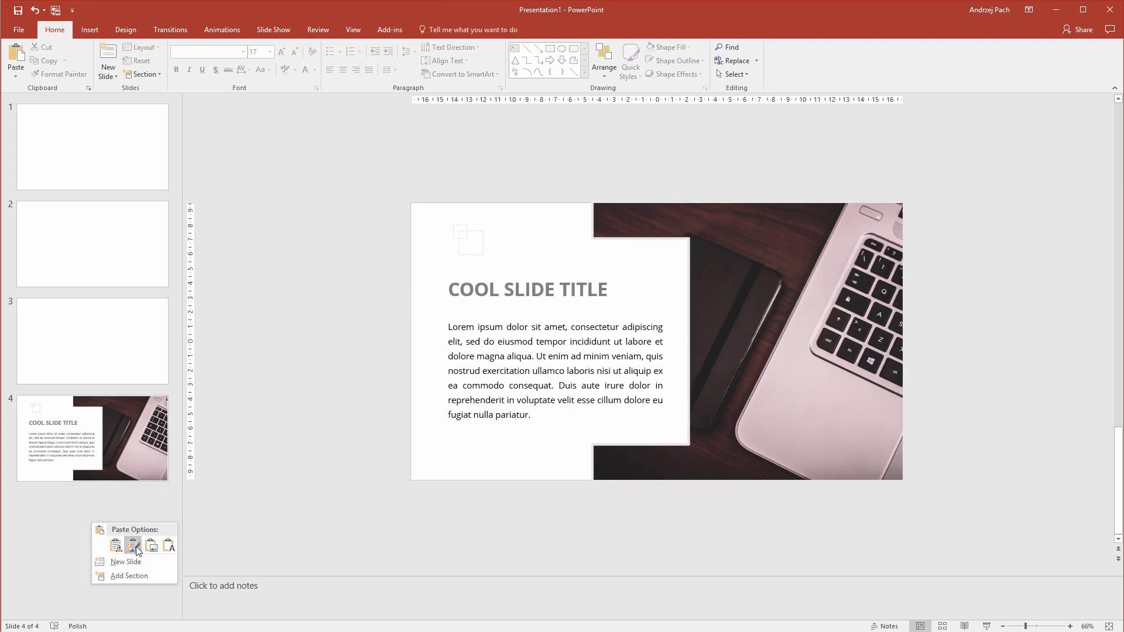
left_click(140, 561)
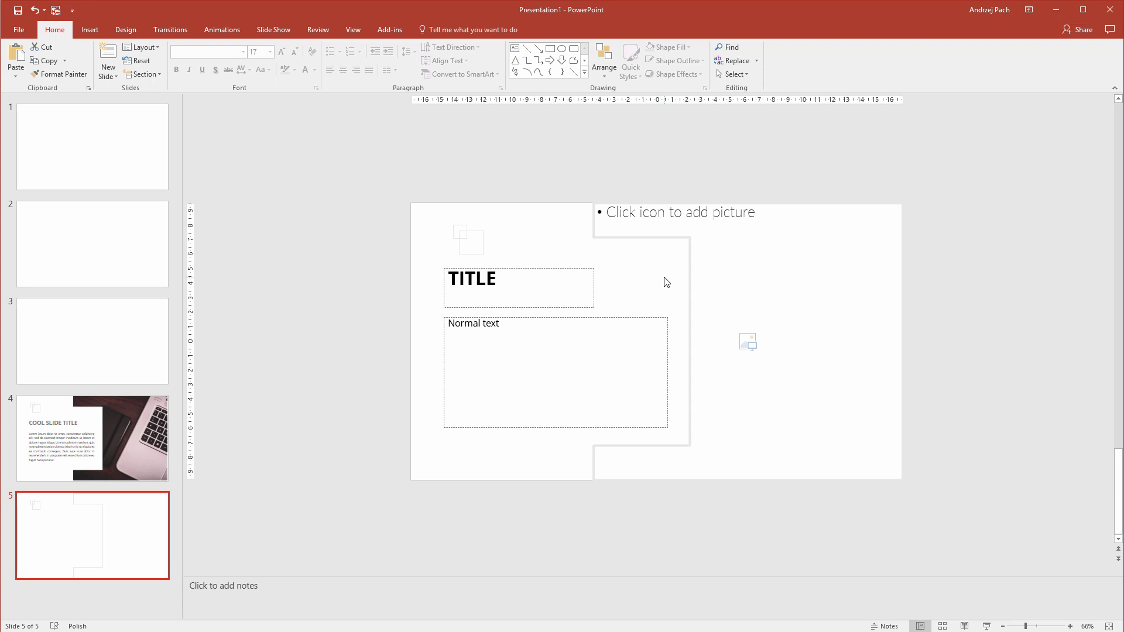
left_click(455, 223)
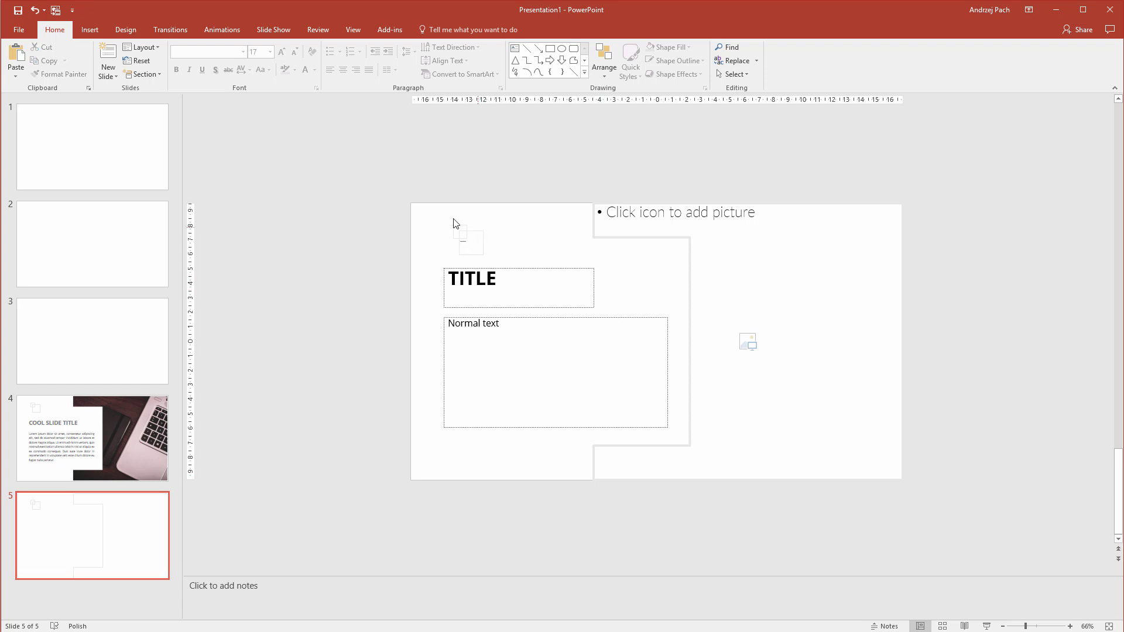
left_click(490, 284)
left_click(512, 359)
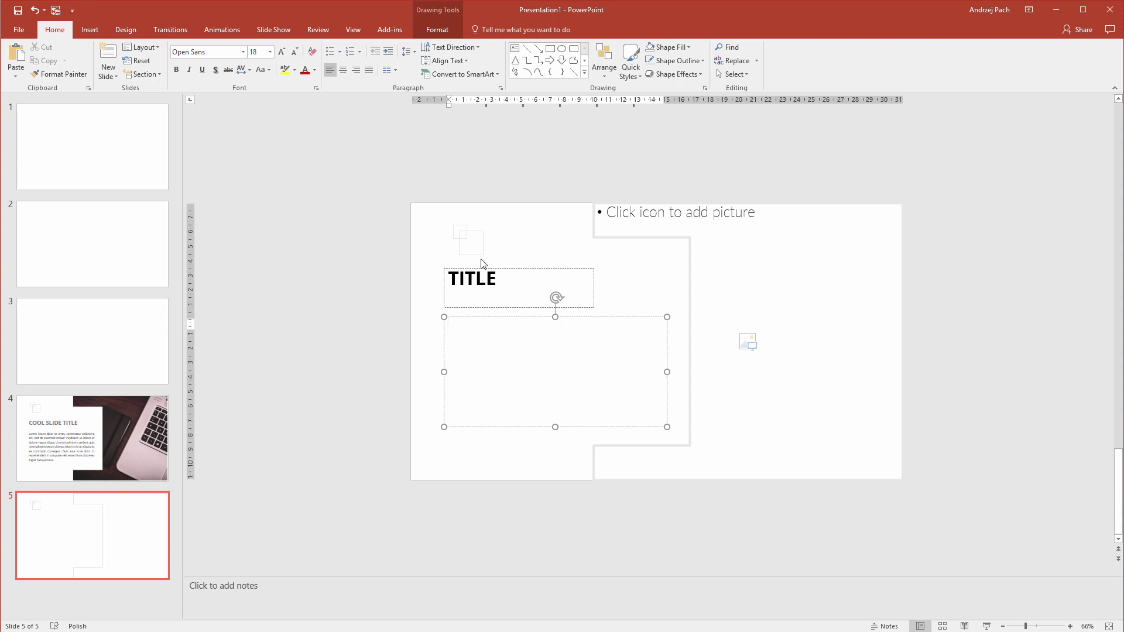
Step: Switch slide 5 to the Two Content layout and delete all its placeholders
right_click(429, 248)
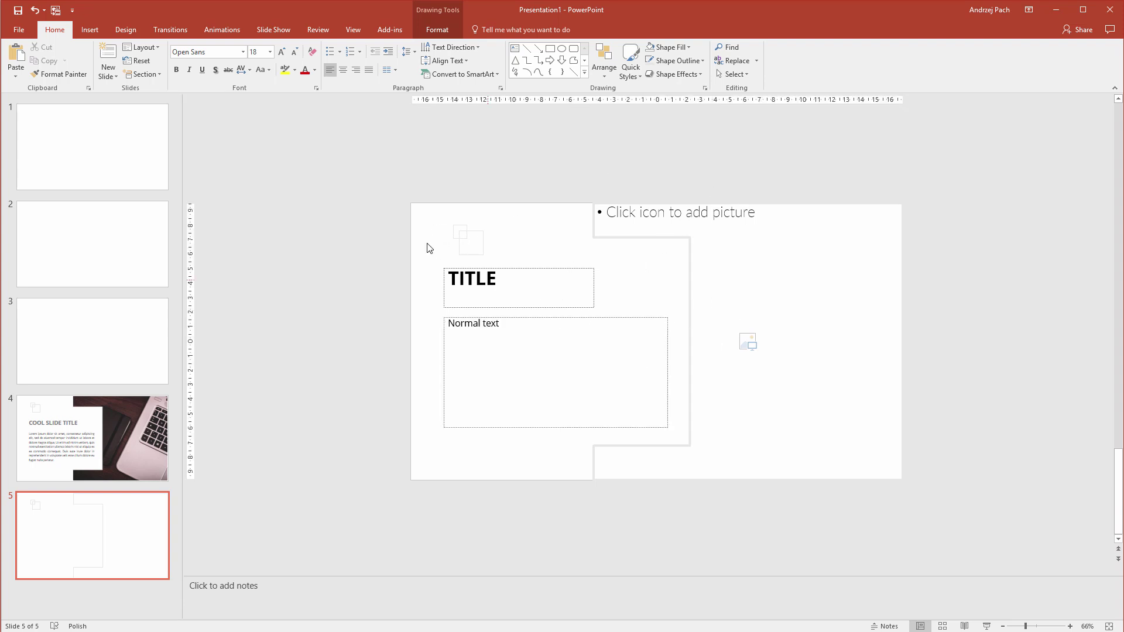
mouse_move(469, 284)
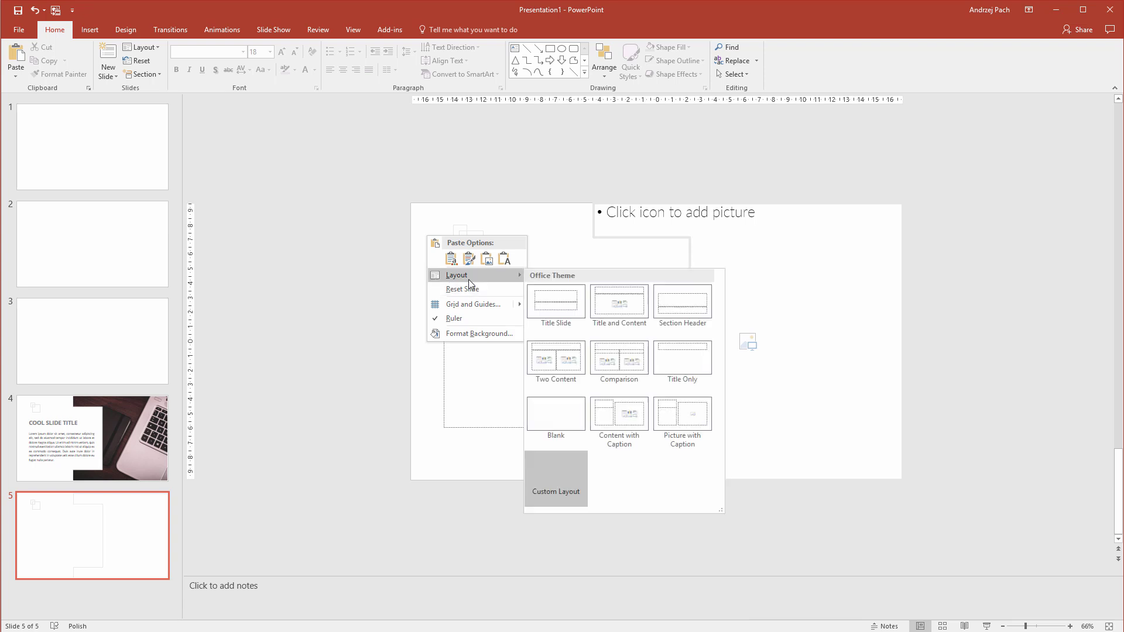
left_click(555, 358)
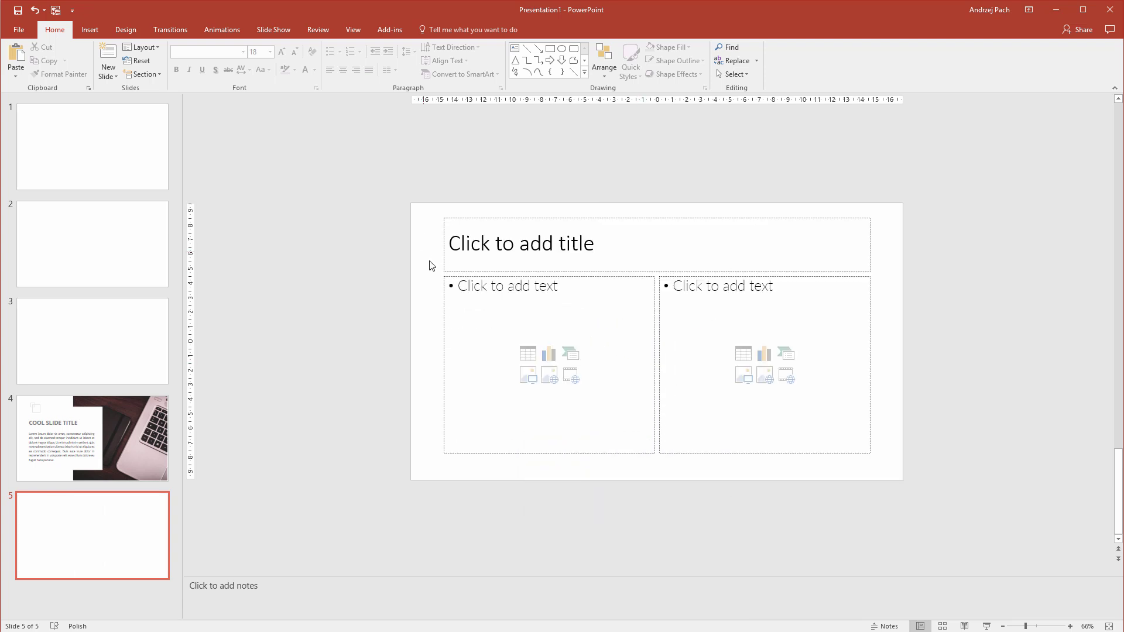
left_click_drag(431, 266, 930, 490)
key("Delete")
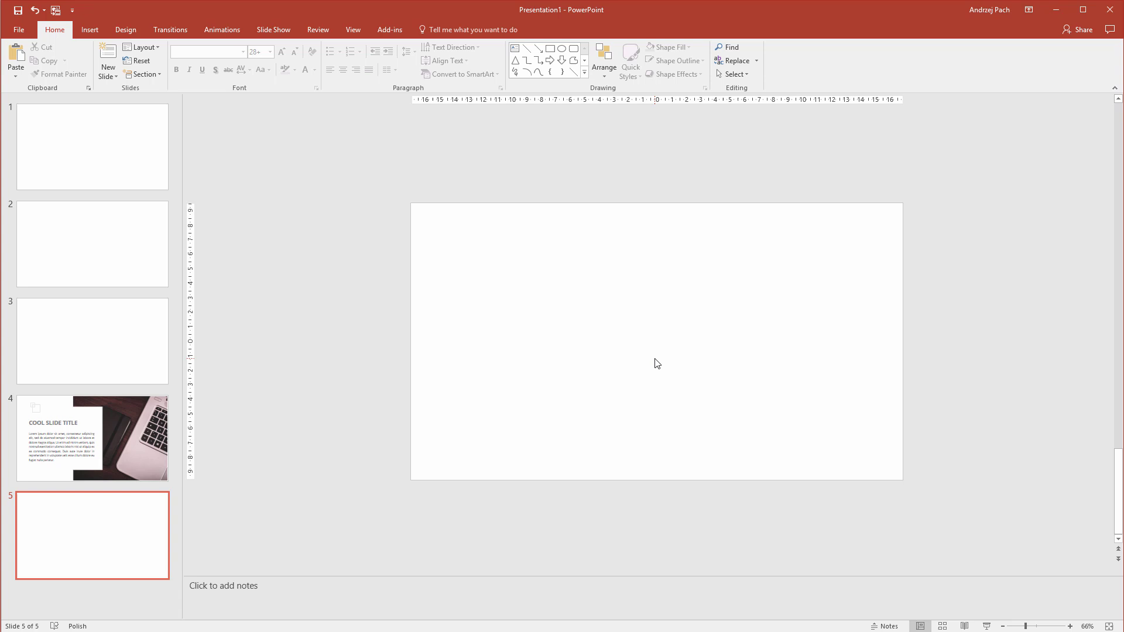
Step: Select the slide 4 thumbnail to view the finished laptop-photo slide
left_click(157, 464)
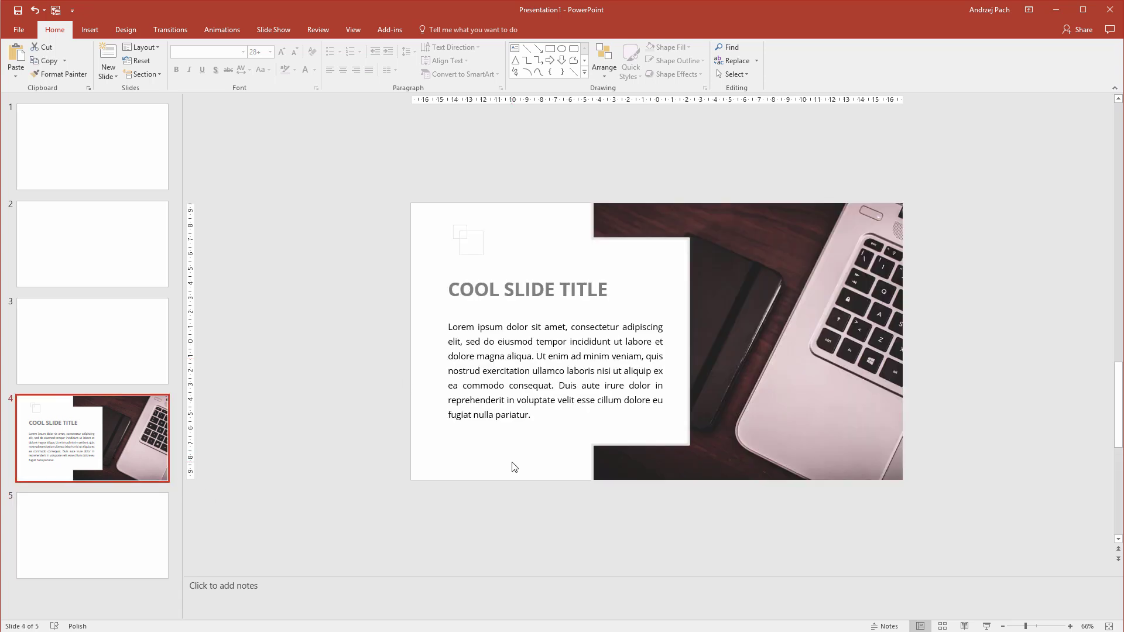